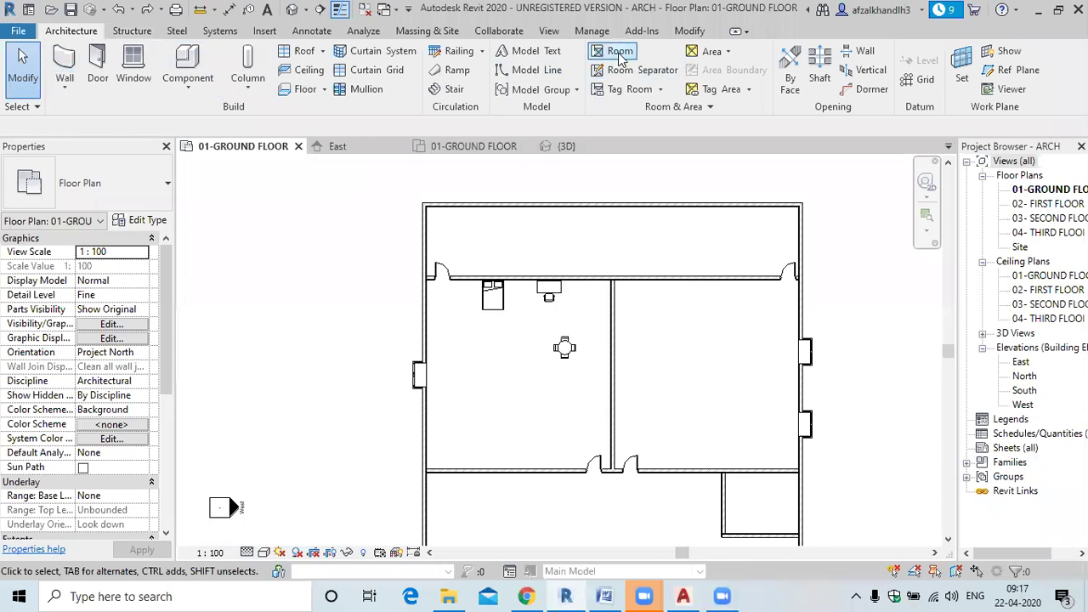
- Automatically place tagged rooms in all enclosed areas of the ground floor plan
left_click(620, 53)
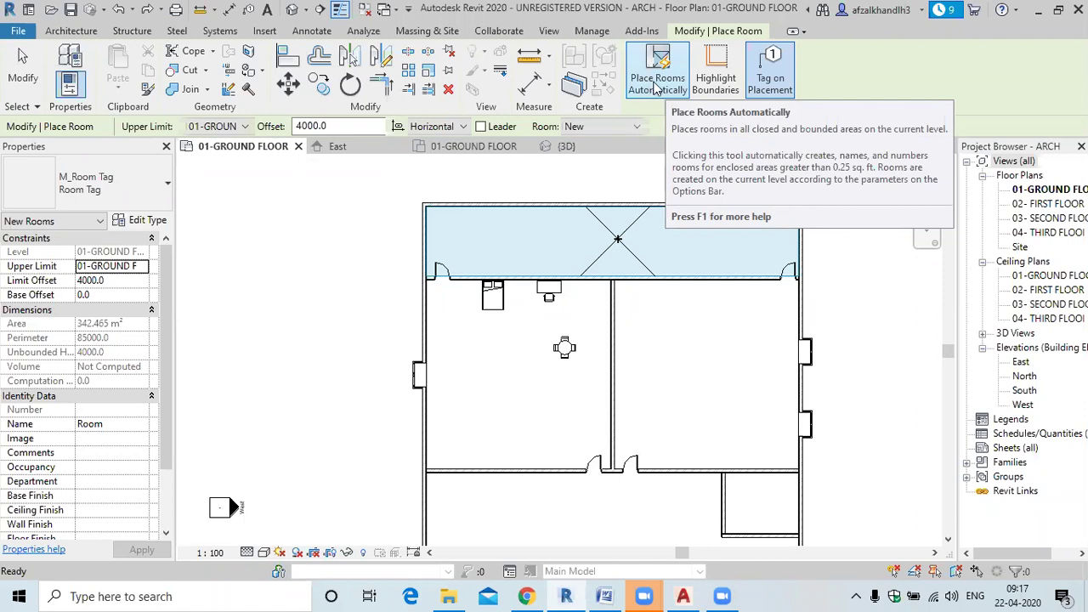
left_click(656, 88)
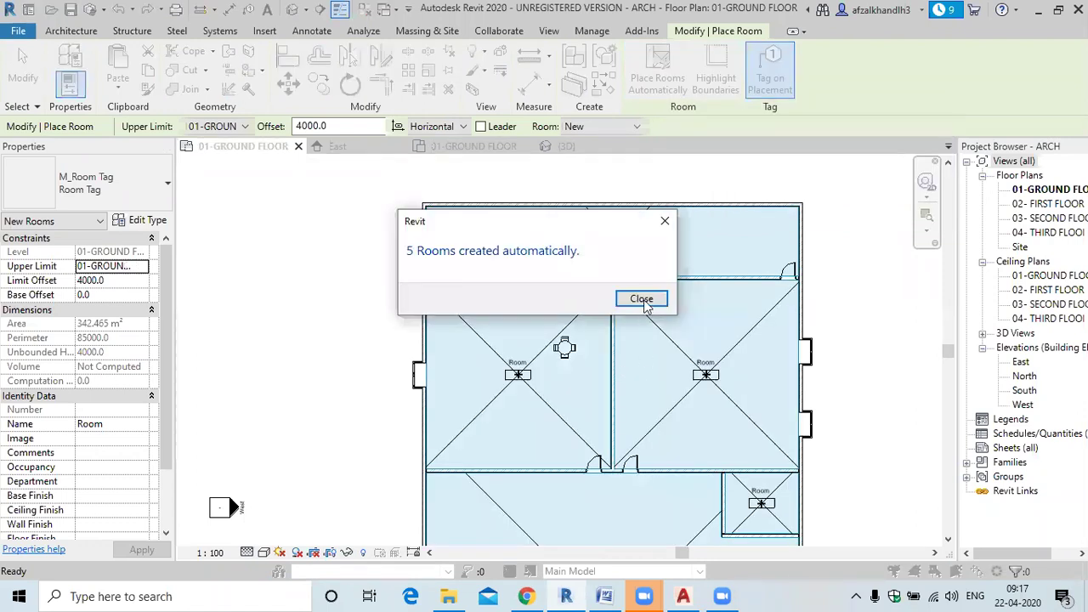
left_click(642, 298)
scroll(678, 407, "down", 2)
key("Escape")
key("Escape")
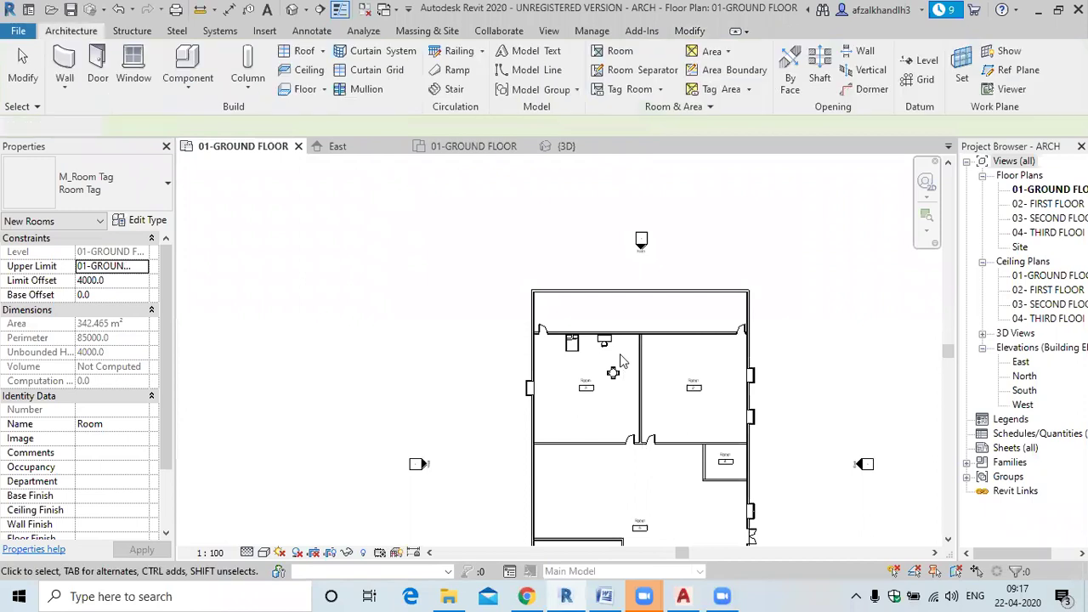
- Place a room tag in the long untagged room along the north side of the building
middle_click_drag(671, 430, 646, 313)
scroll(625, 430, "up", 4)
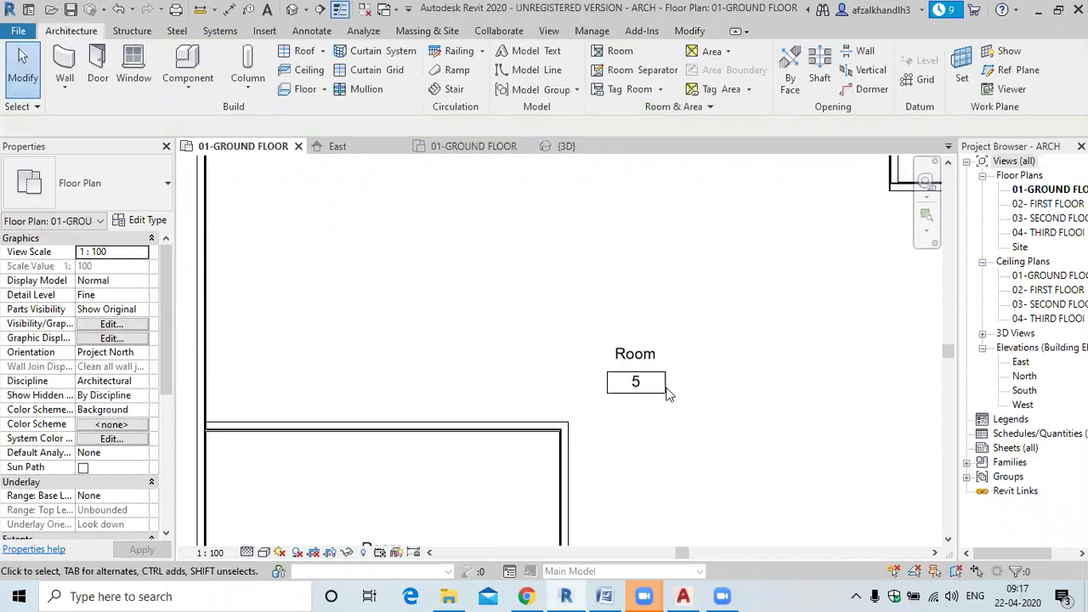
scroll(512, 505, "down", 2)
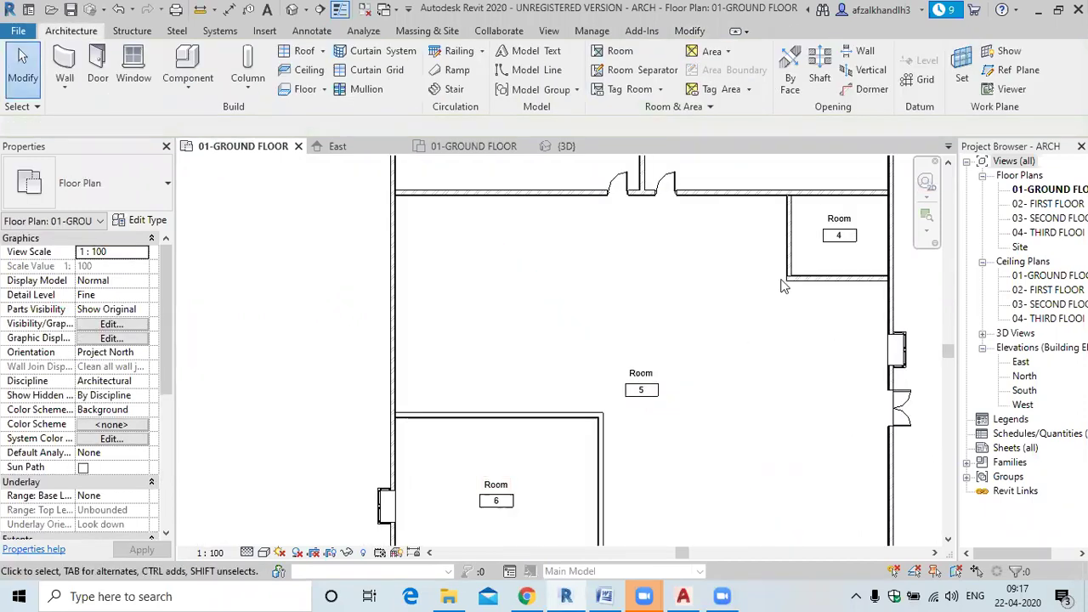
scroll(642, 345, "down", 1)
middle_click_drag(641, 339, 533, 457)
scroll(638, 257, "up", 1)
middle_click_drag(408, 272, 417, 470)
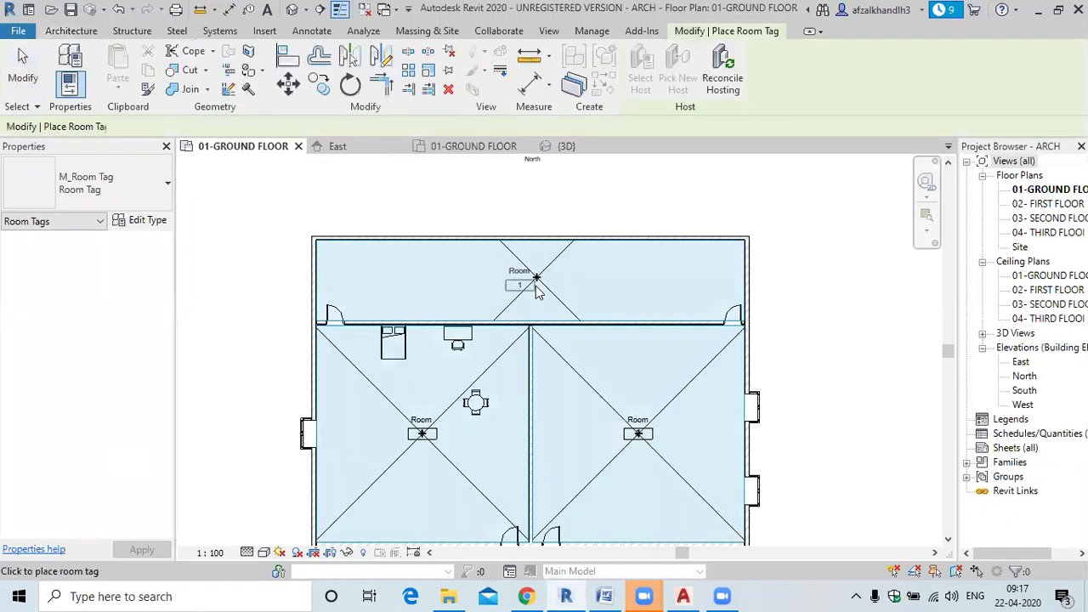
left_click(548, 303)
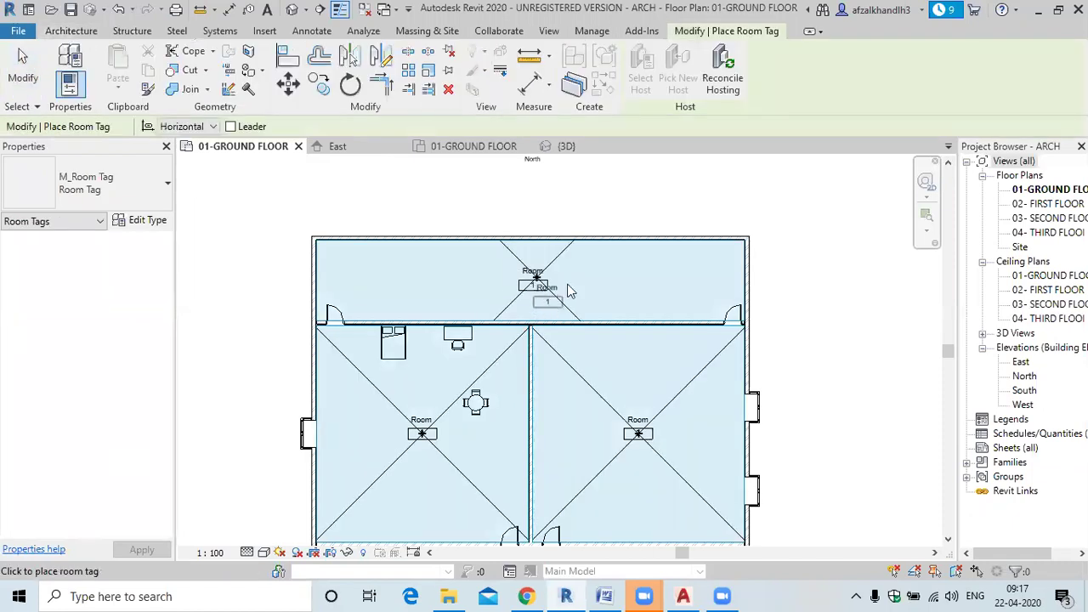
key("Escape")
key("Escape")
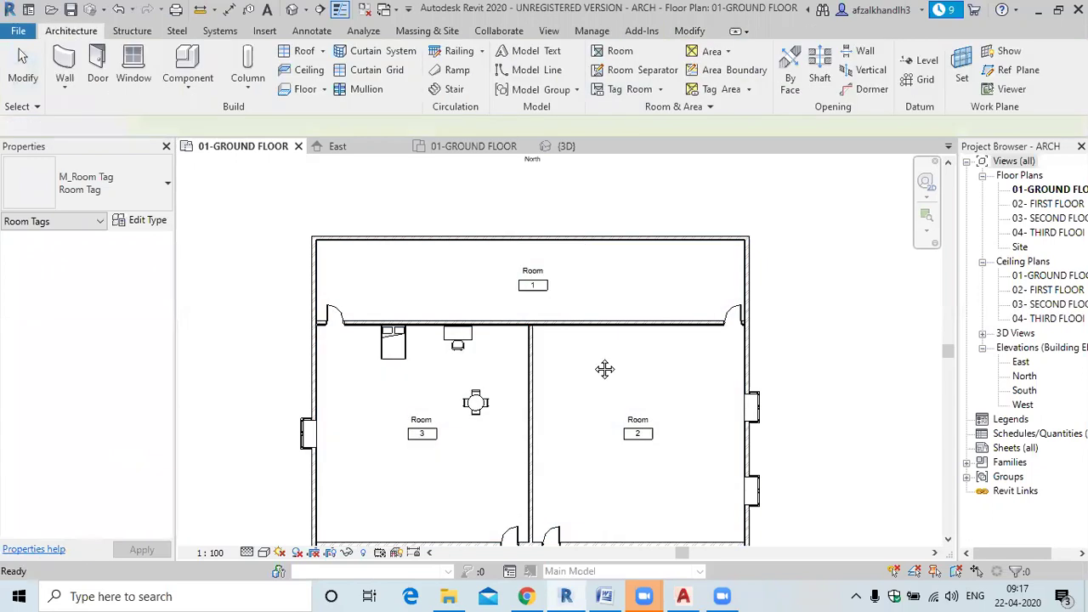
- Select all instances of the room tag and change their type to Room Tag With Area
scroll(605, 368, "down", 2)
scroll(567, 242, "down", 2)
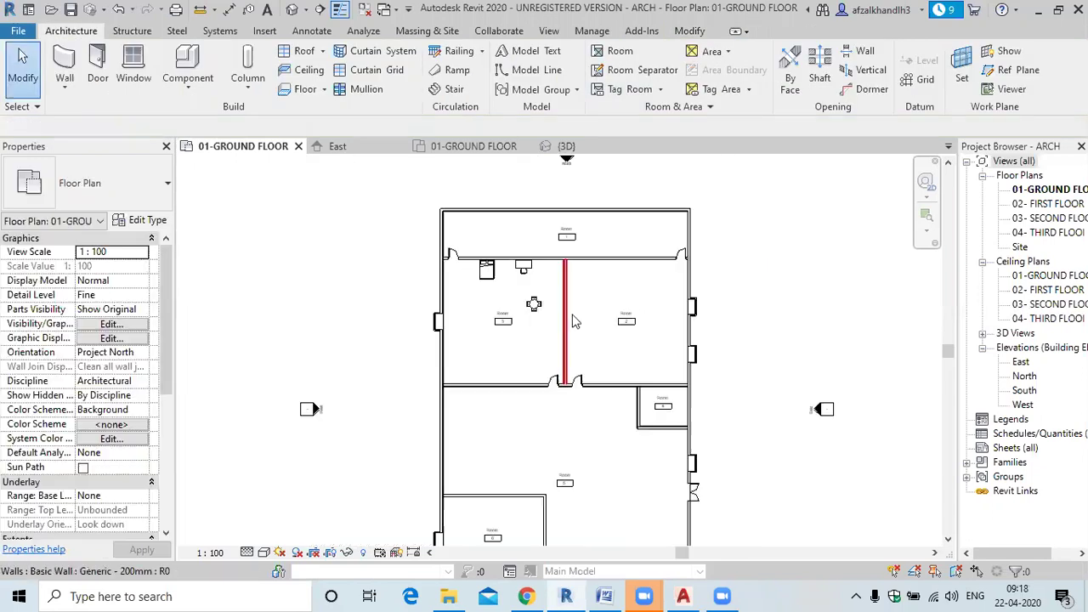
scroll(567, 242, "up", 2)
left_click(573, 242)
scroll(578, 252, "up", 2)
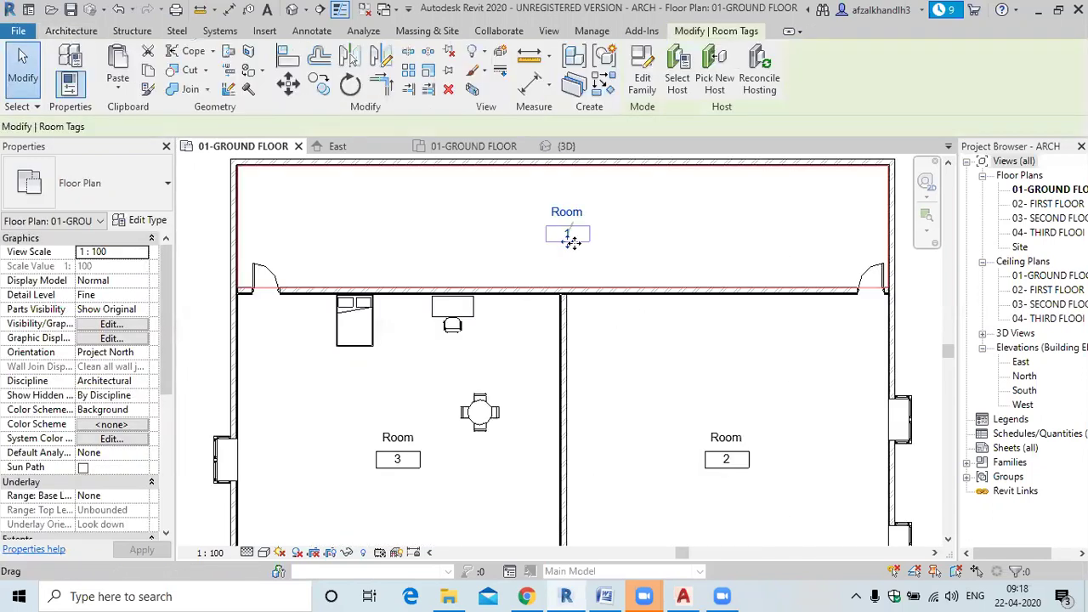
scroll(659, 435, "down", 2)
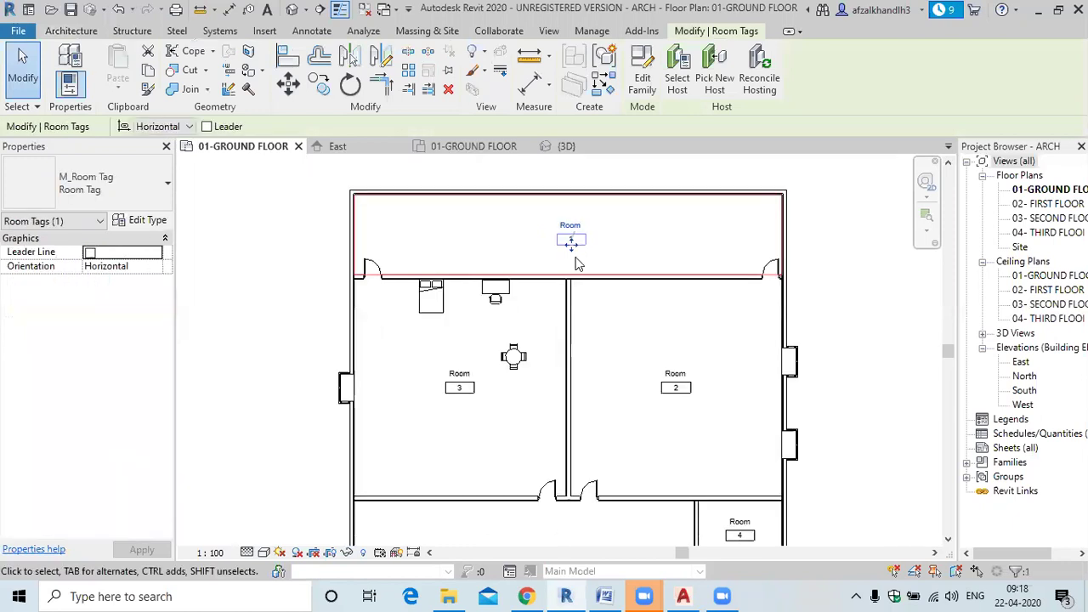
scroll(562, 189, "up", 2)
right_click(561, 185)
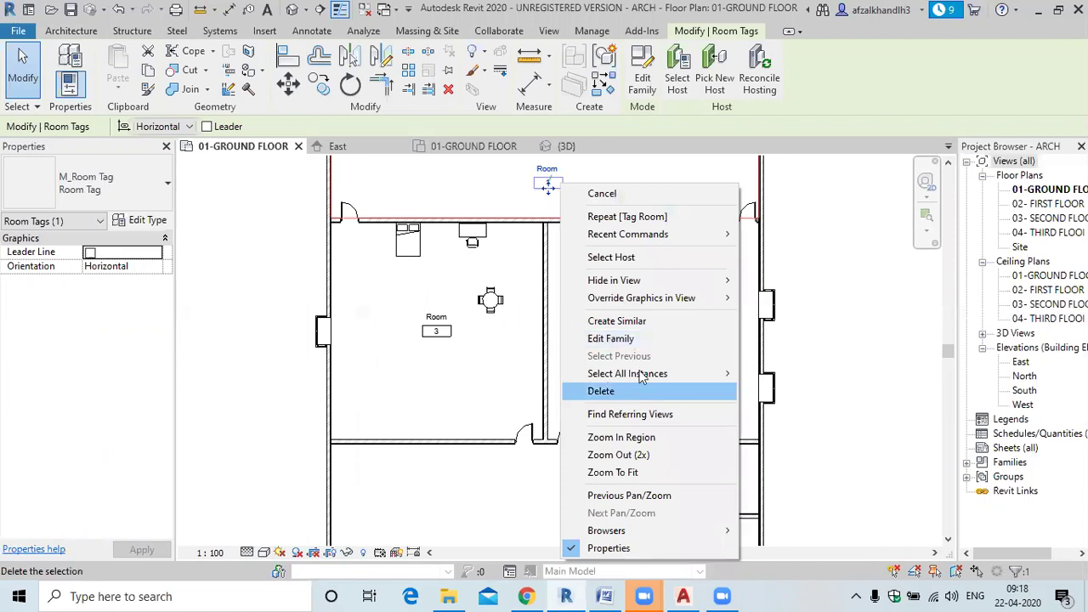
left_click(747, 374)
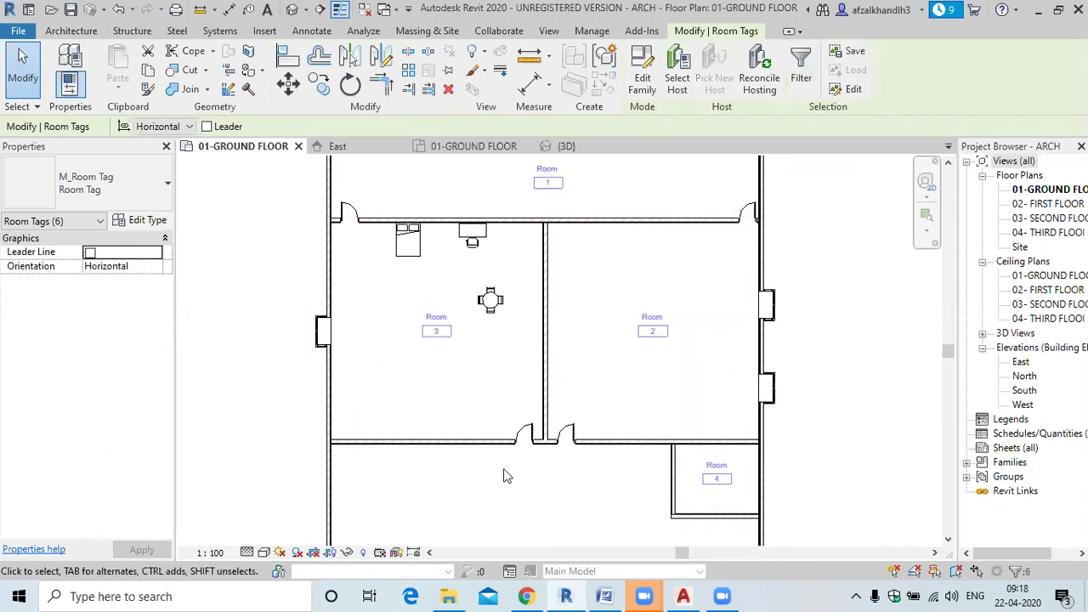
scroll(585, 383, "down", 2)
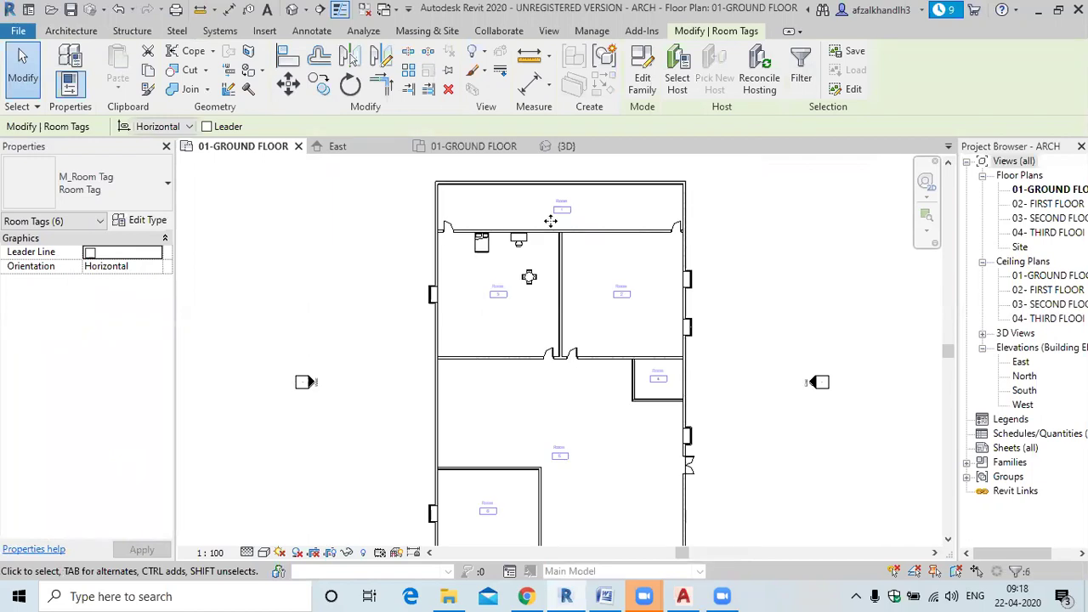
scroll(553, 218, "up", 2)
left_click(85, 188)
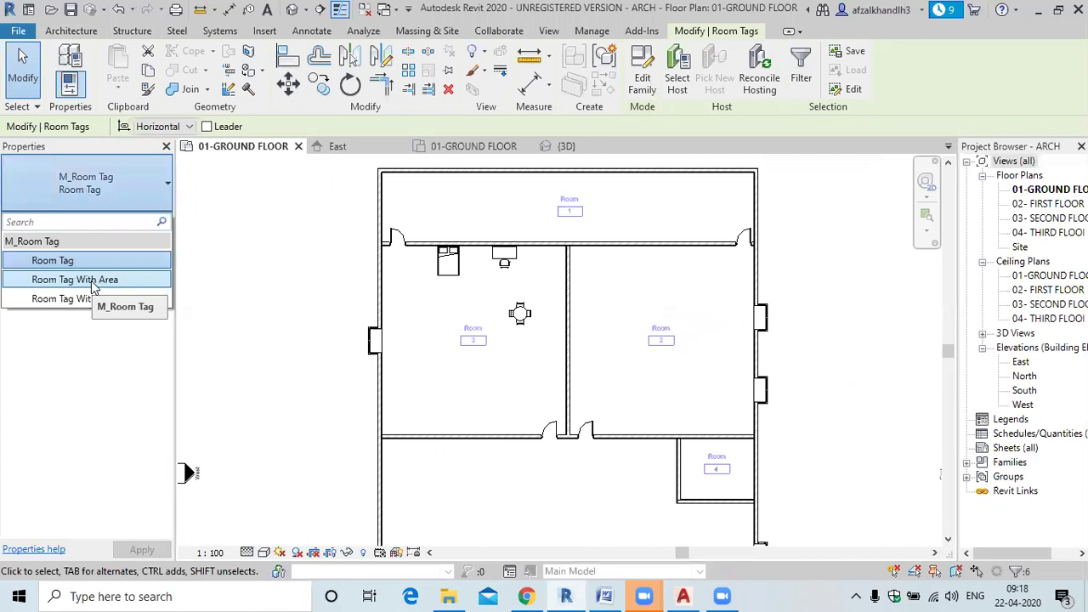
left_click(93, 283)
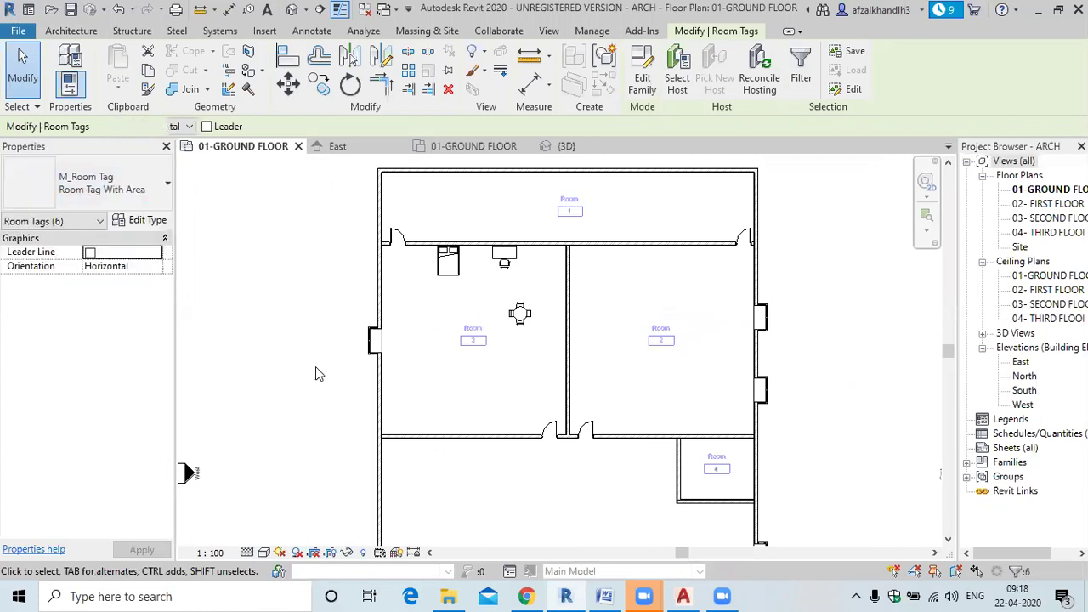
left_click(434, 395)
- Examine the room tags across the ground floor plan and read the area shown for each room
scroll(483, 377, "up", 5)
scroll(580, 353, "down", 4)
middle_click_drag(581, 353, 436, 354)
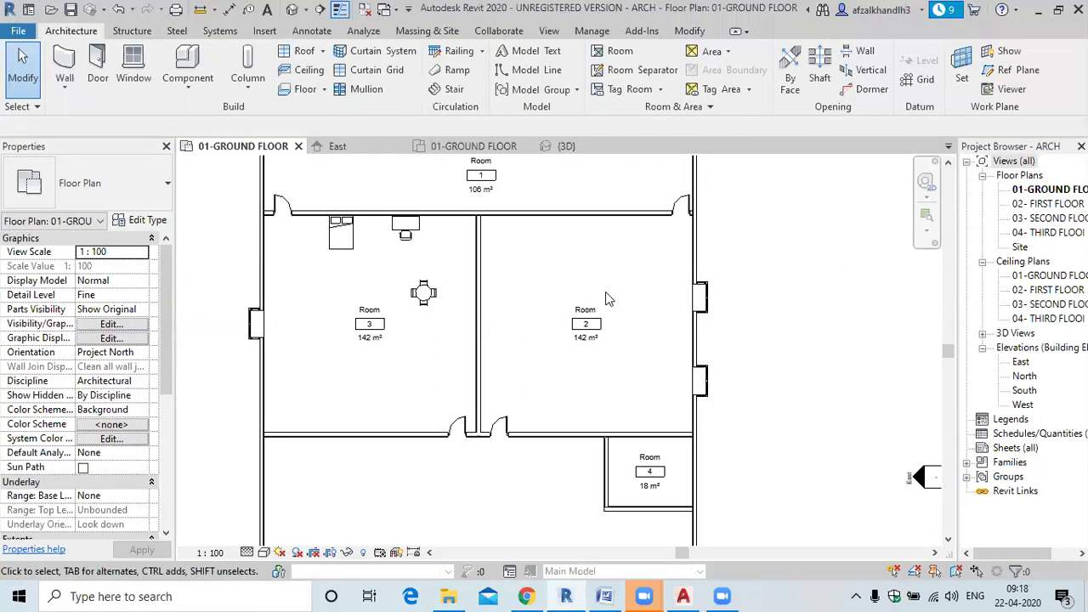
middle_click_drag(639, 428, 653, 396)
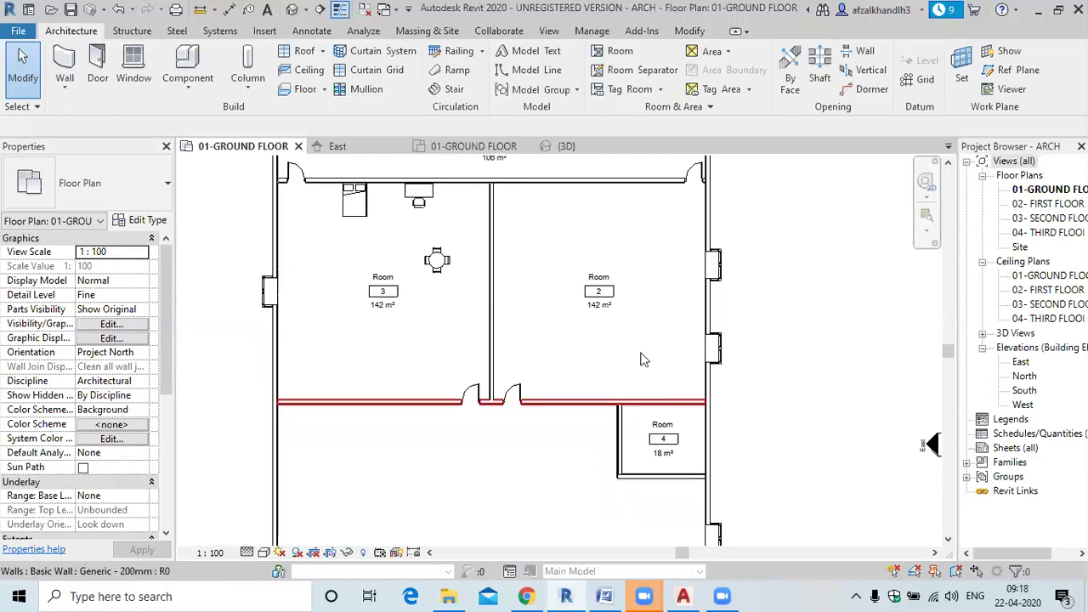
scroll(659, 327, "up", 5)
scroll(513, 410, "down", 4)
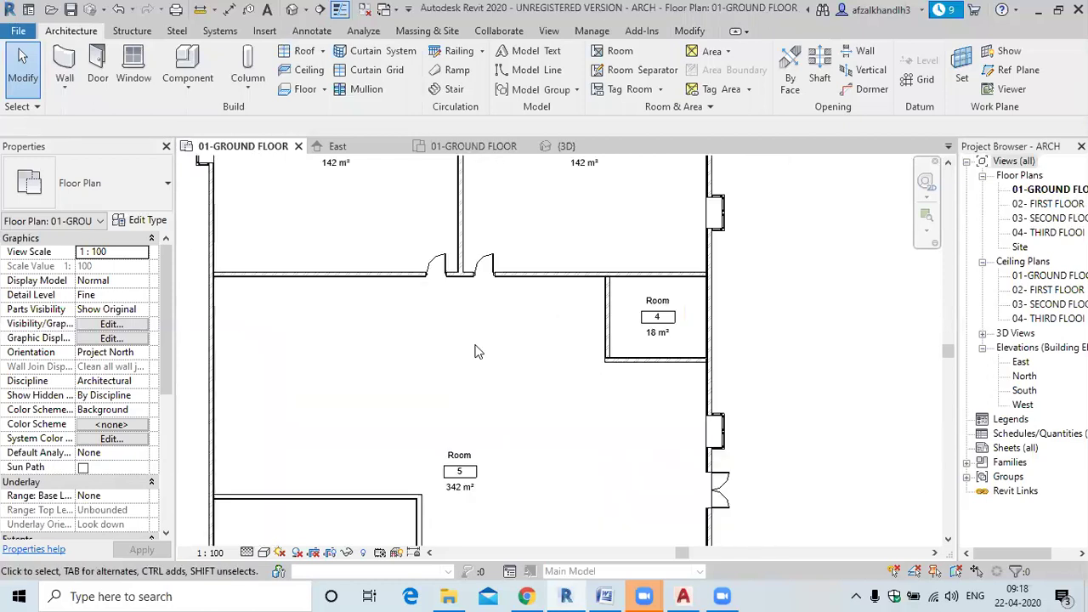
scroll(484, 387, "down", 3)
scroll(523, 289, "up", 1)
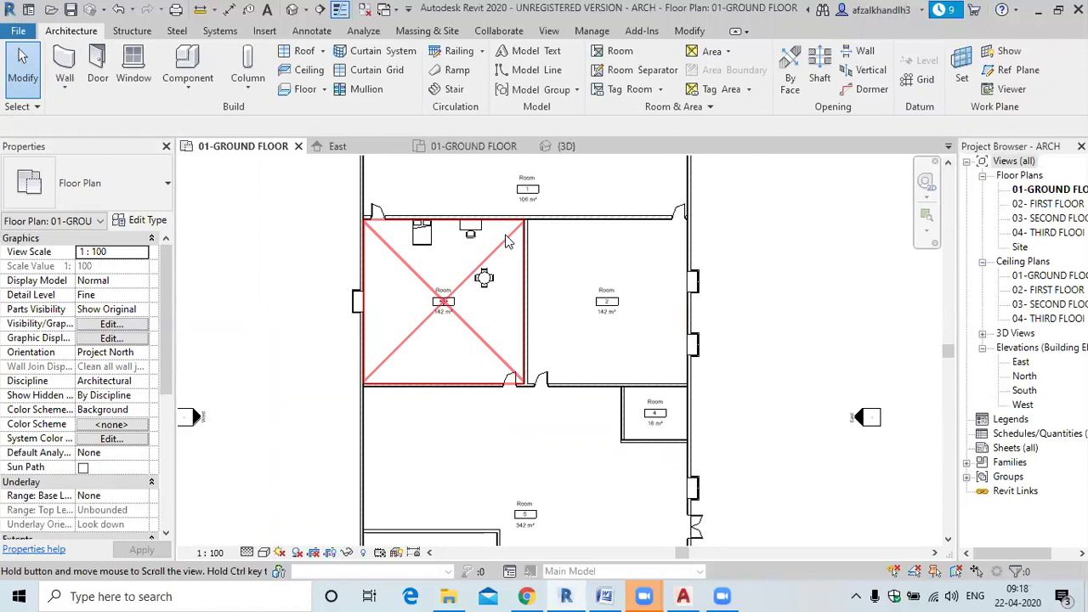
scroll(530, 321, "up", 5)
scroll(638, 274, "down", 2)
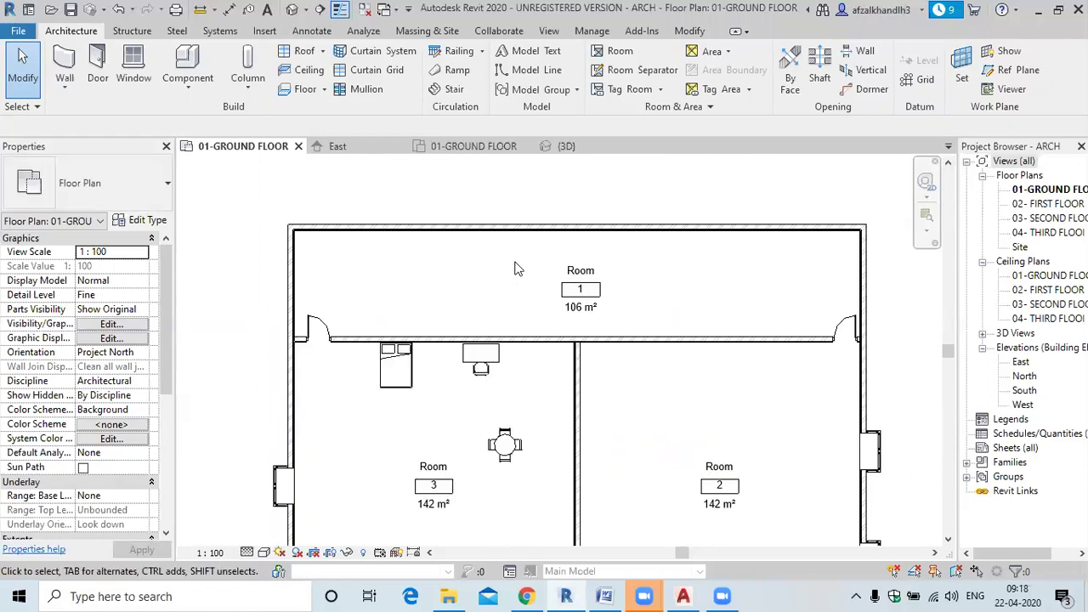
- Rename room 1, the long room on the north side, as LOBBY
scroll(527, 286, "down", 2)
scroll(526, 291, "up", 3)
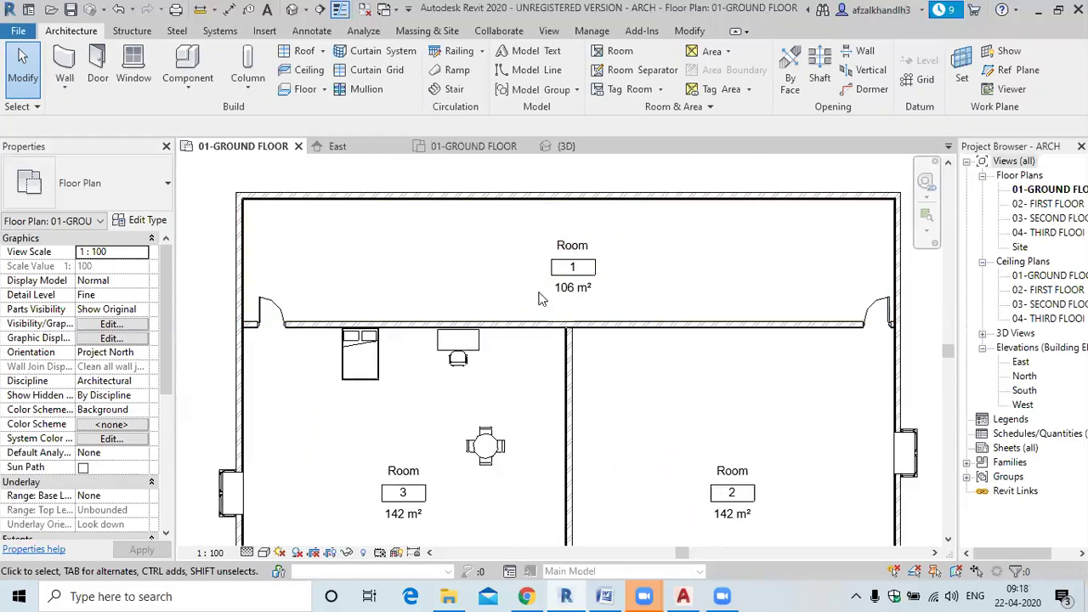
left_click(541, 299)
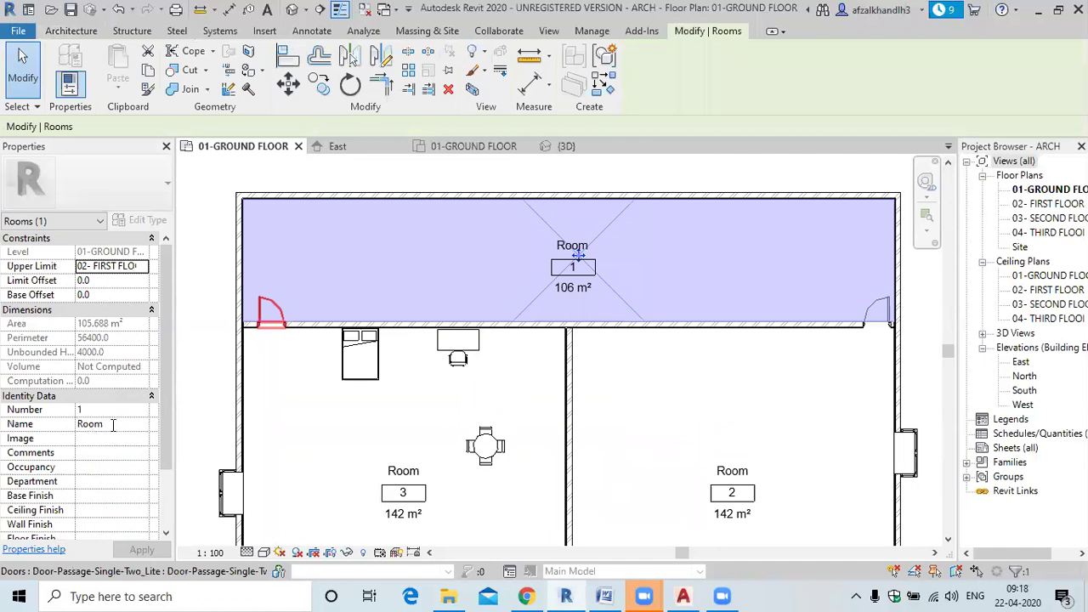
left_click(112, 425)
left_click(70, 430)
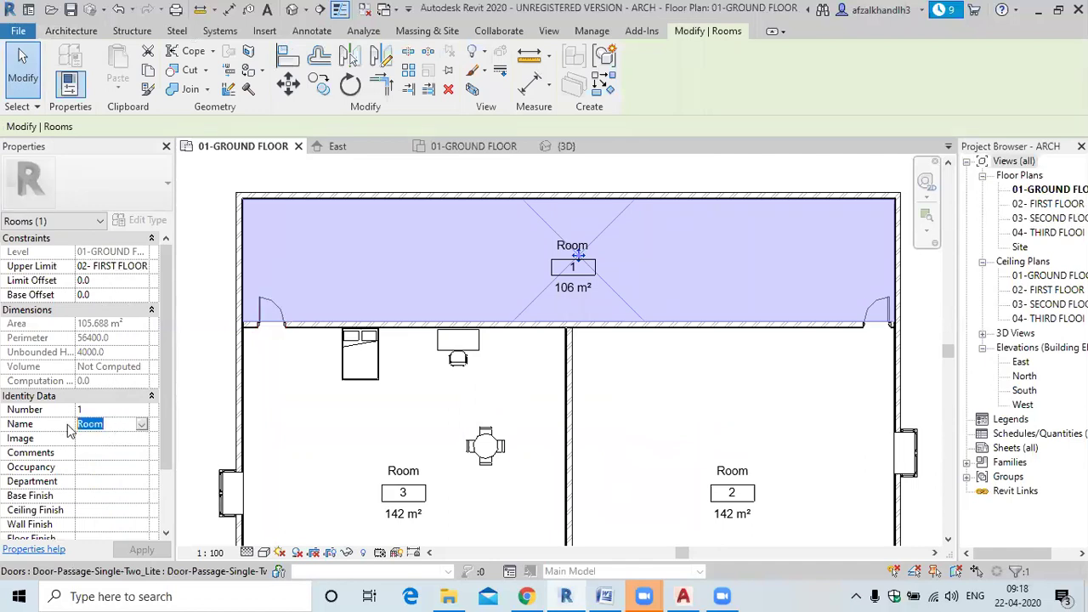
type("LOBBY")
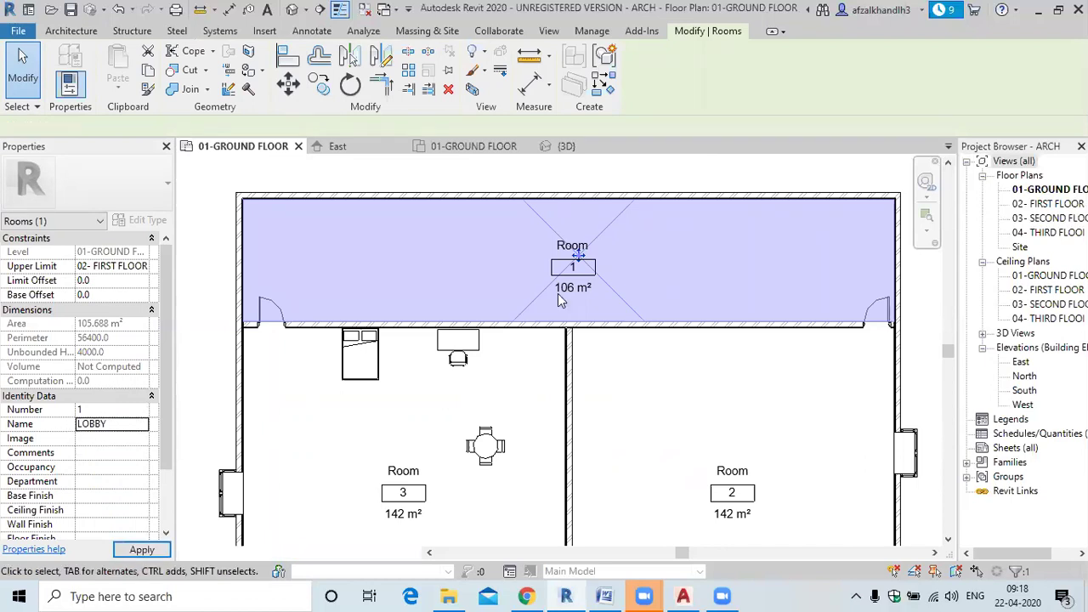
scroll(560, 297, "up", 1)
scroll(575, 298, "down", 2)
left_click(510, 492)
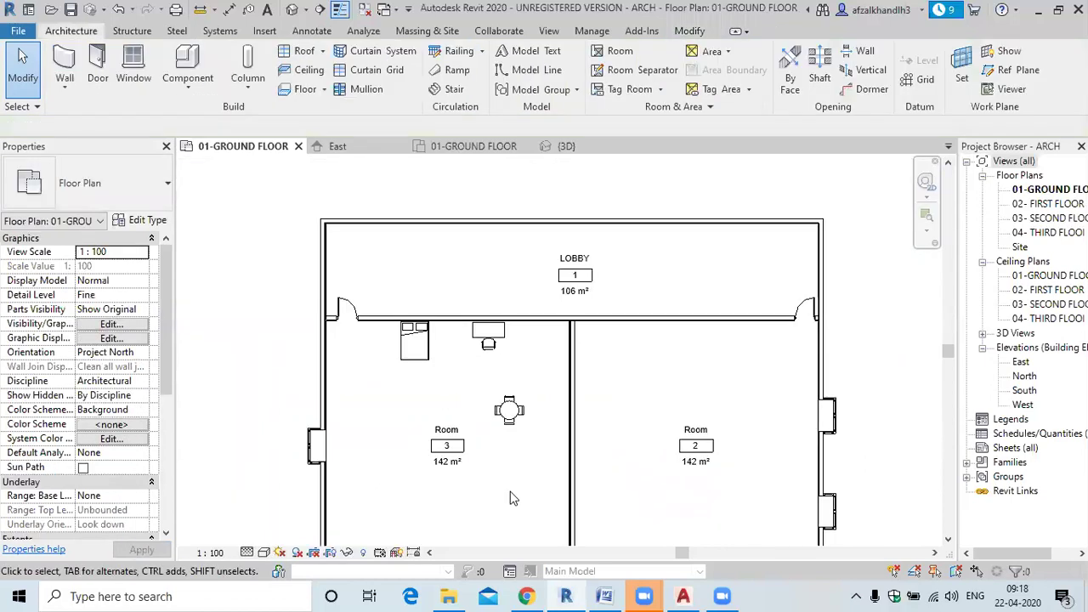
- Rename room 3, the furnished room below the lobby, as BEDROOM-1
middle_click_drag(509, 397, 561, 338)
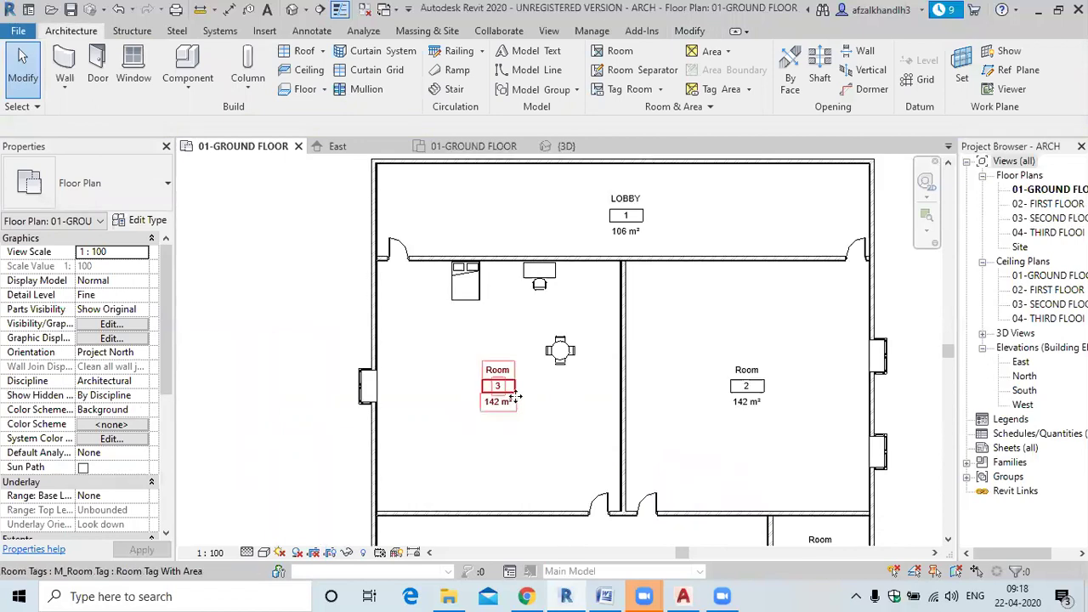
left_click(528, 424)
left_click(528, 424)
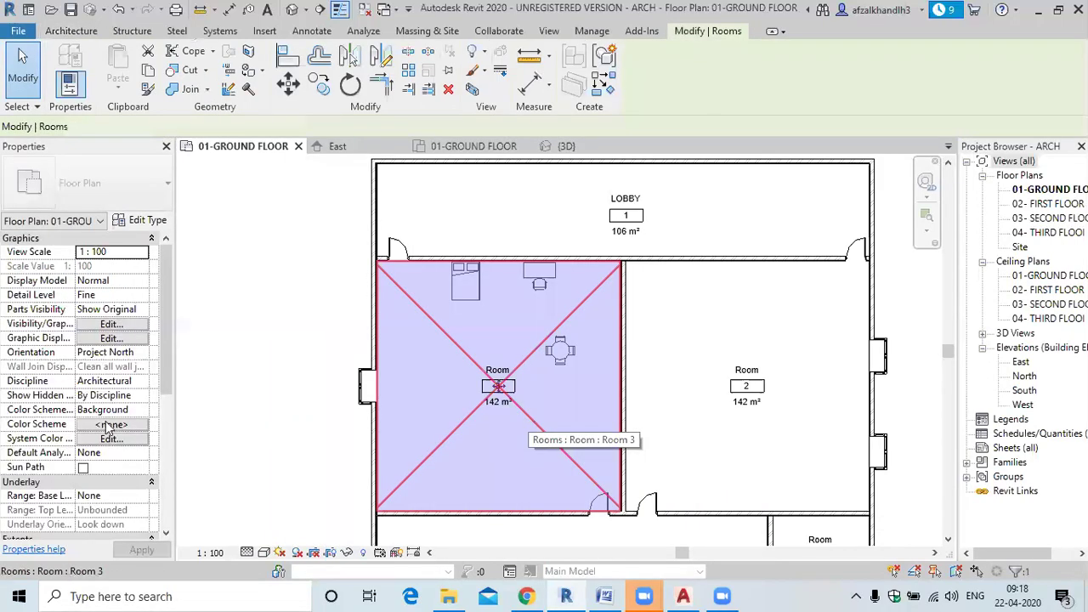
left_click(115, 423)
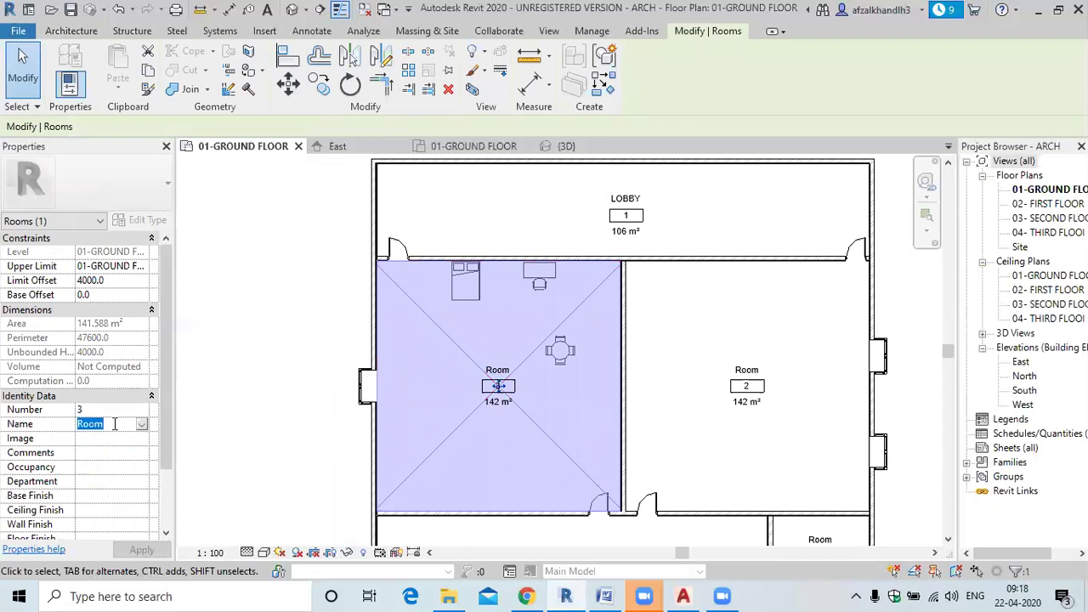
type("BEDR")
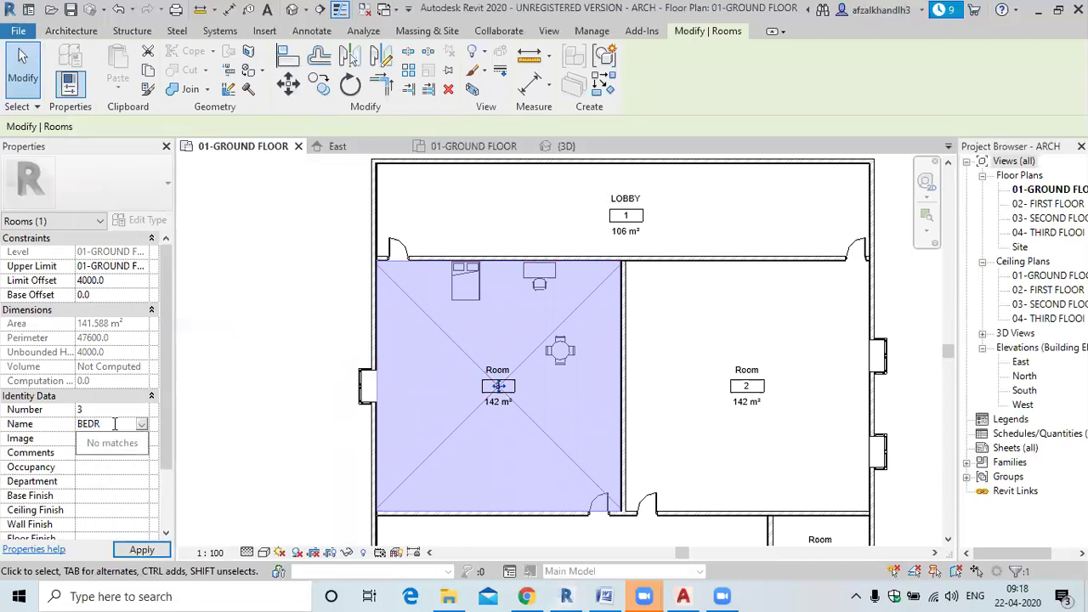
type("OOM-1")
scroll(589, 400, "up", 2)
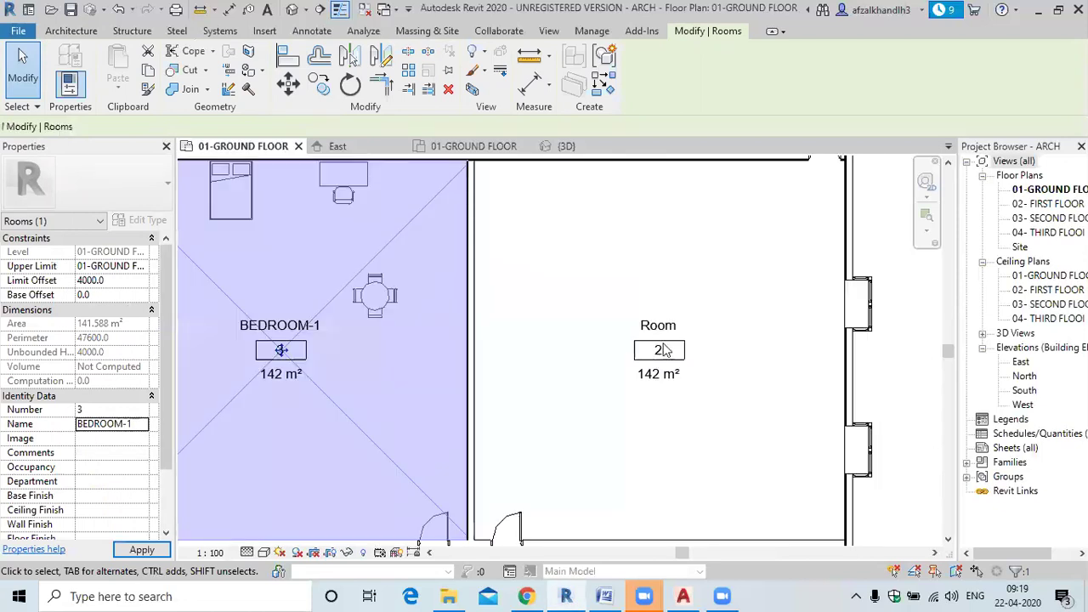
- Rename room 2, adjoining BEDROOM-1, as BEDROOM-2
left_click(694, 390)
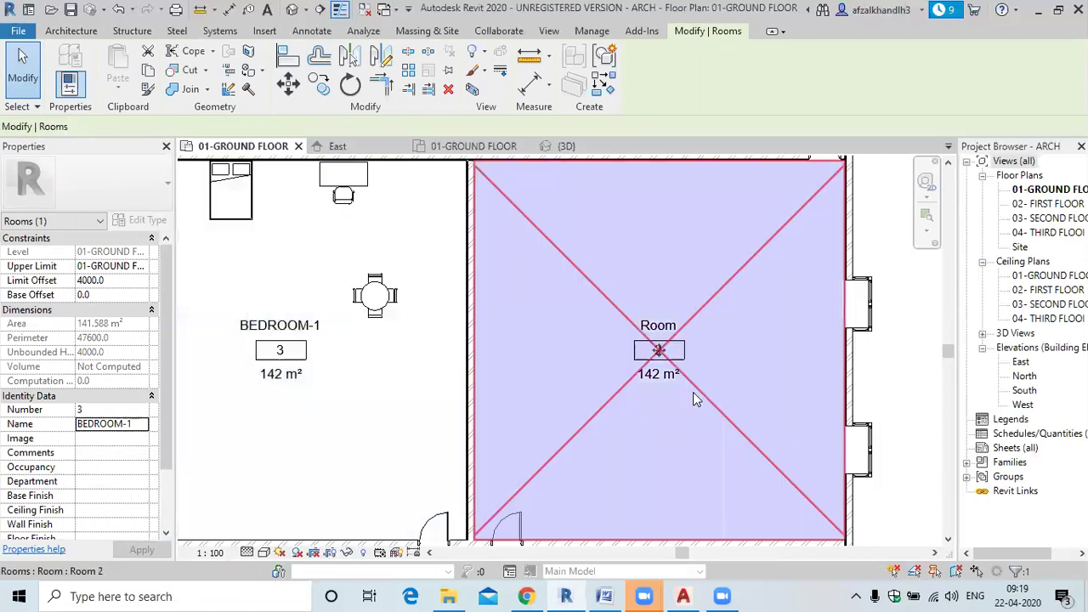
left_click(125, 427)
type("B")
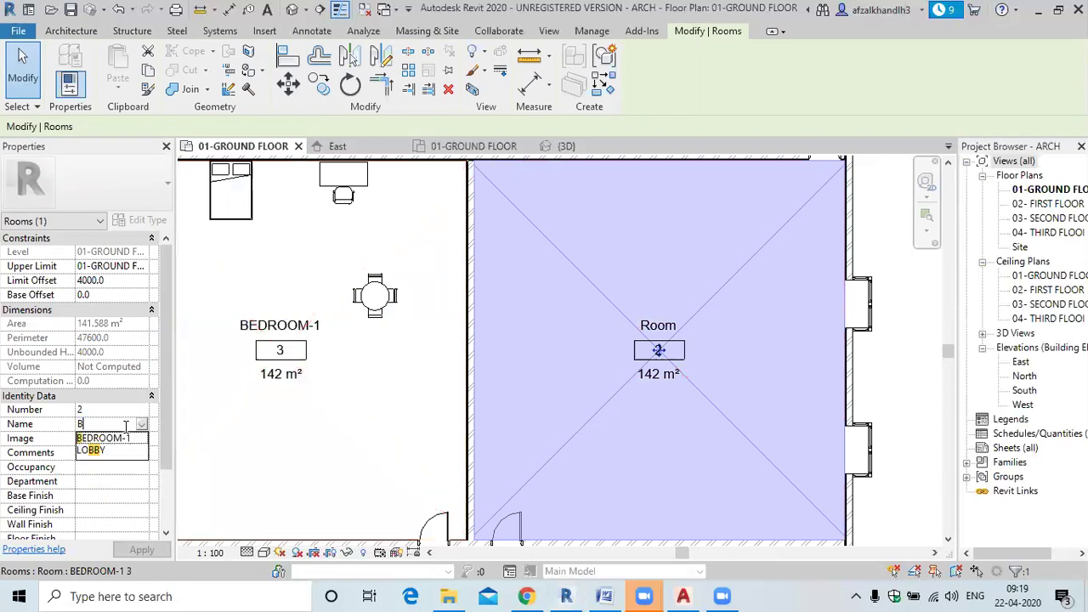
type("EDROO")
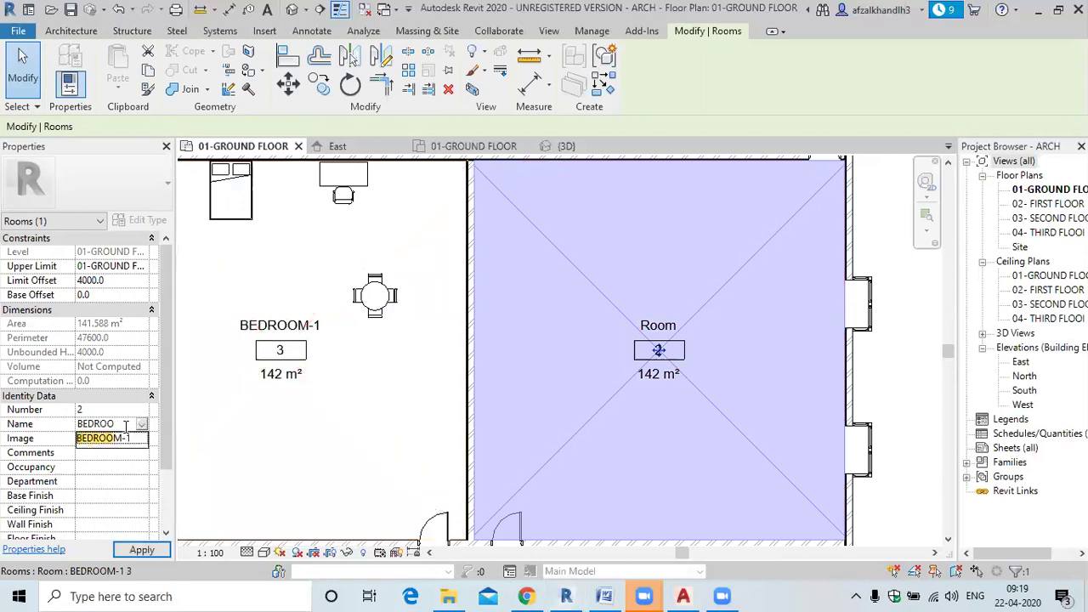
type("M-2")
scroll(298, 259, "down", 2)
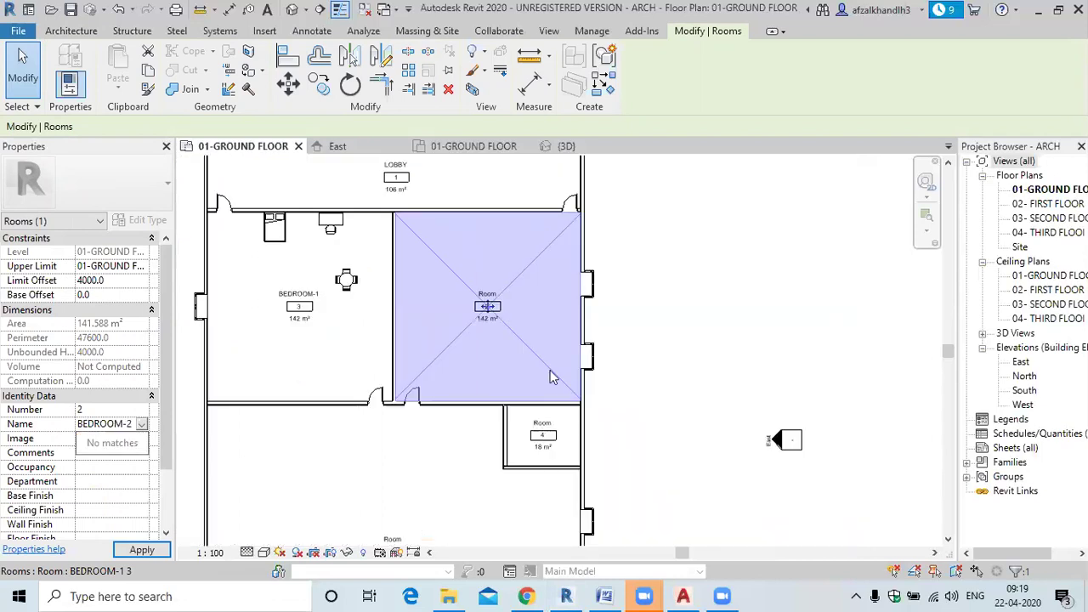
- Rename room 4, the small room below BEDROOM-2, as TOILET
scroll(549, 377, "up", 4)
key("Return")
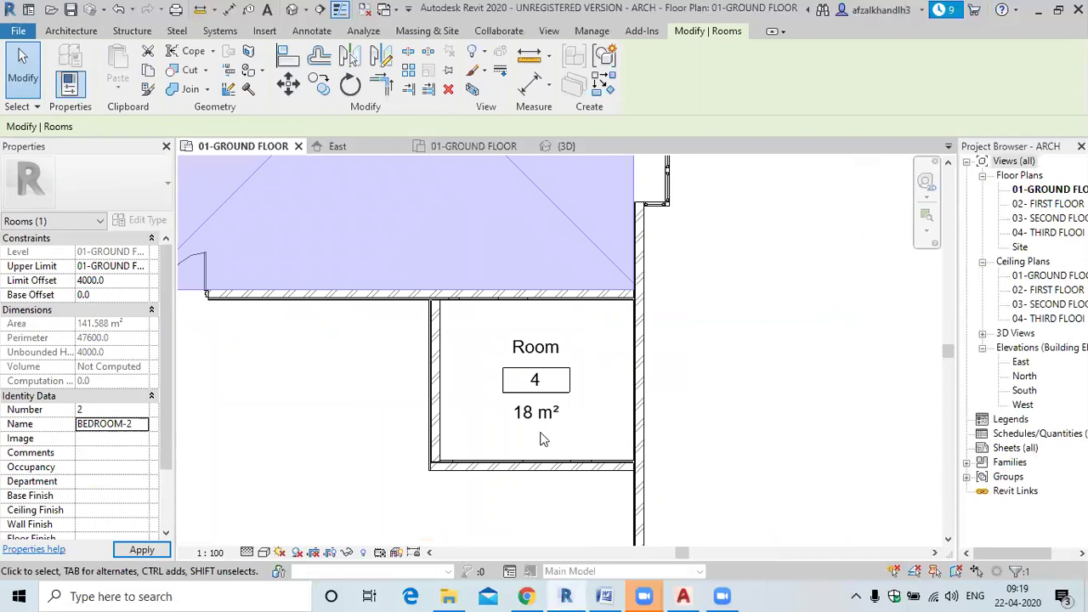
left_click(585, 433)
left_click(585, 433)
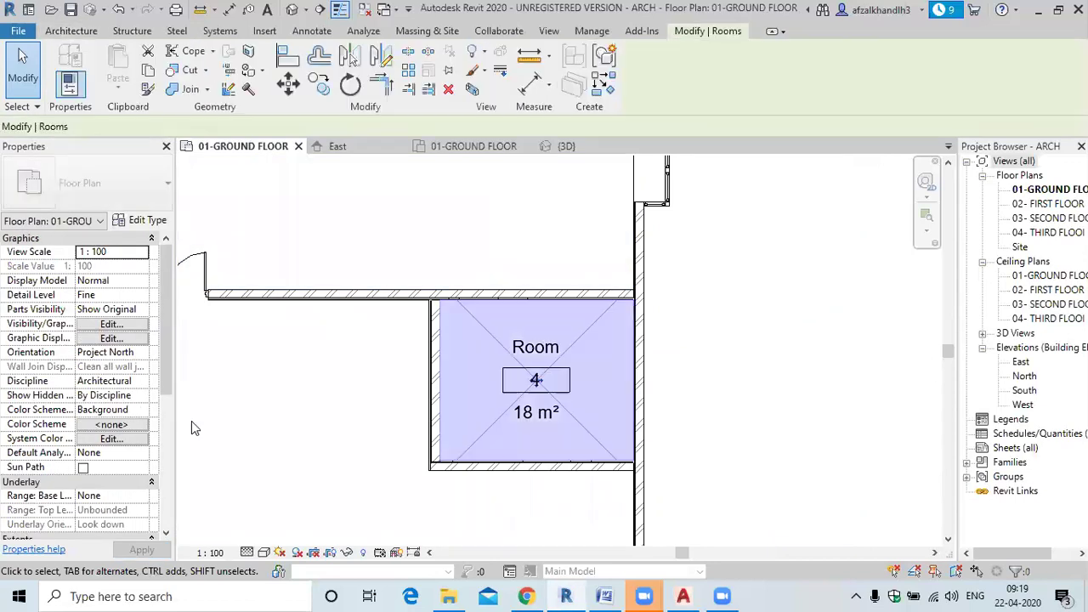
left_click(115, 425)
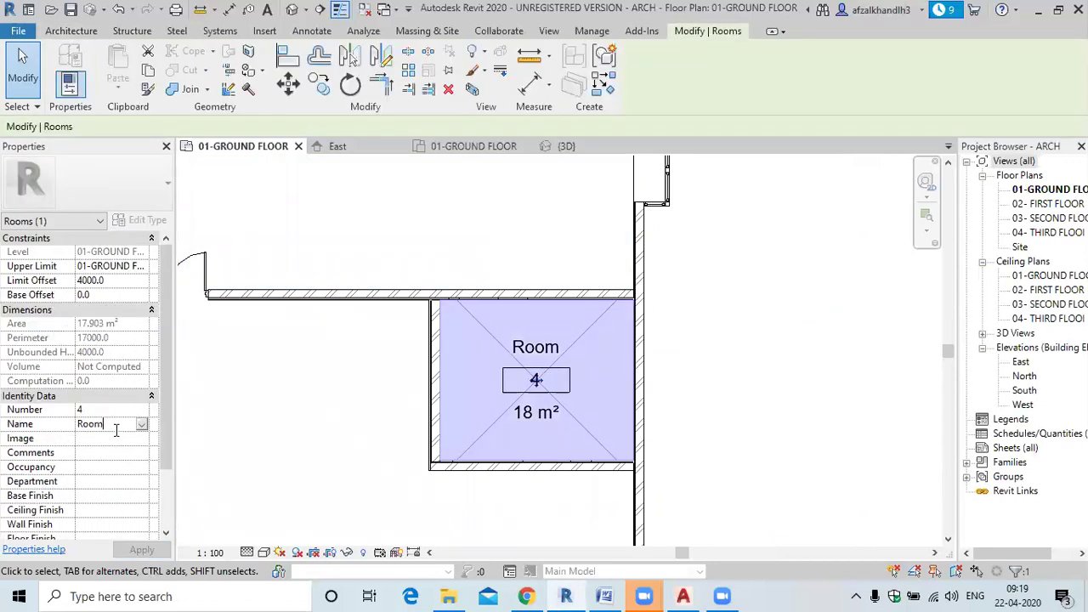
type("T")
key("BackSpace")
key("BackSpace")
key("BackSpace")
key("BackSpace")
key("BackSpace")
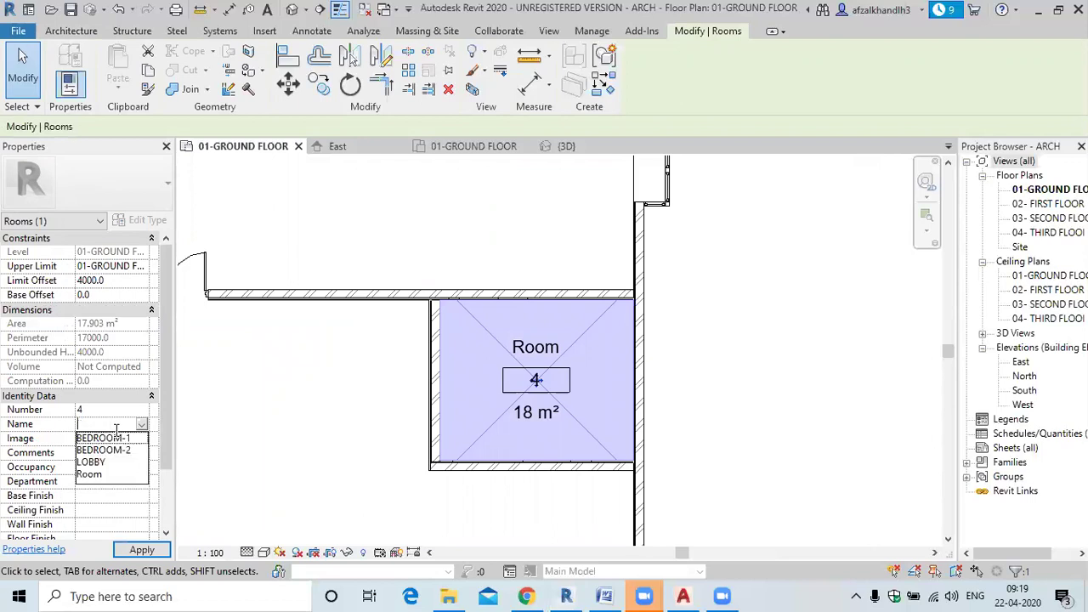
type("T")
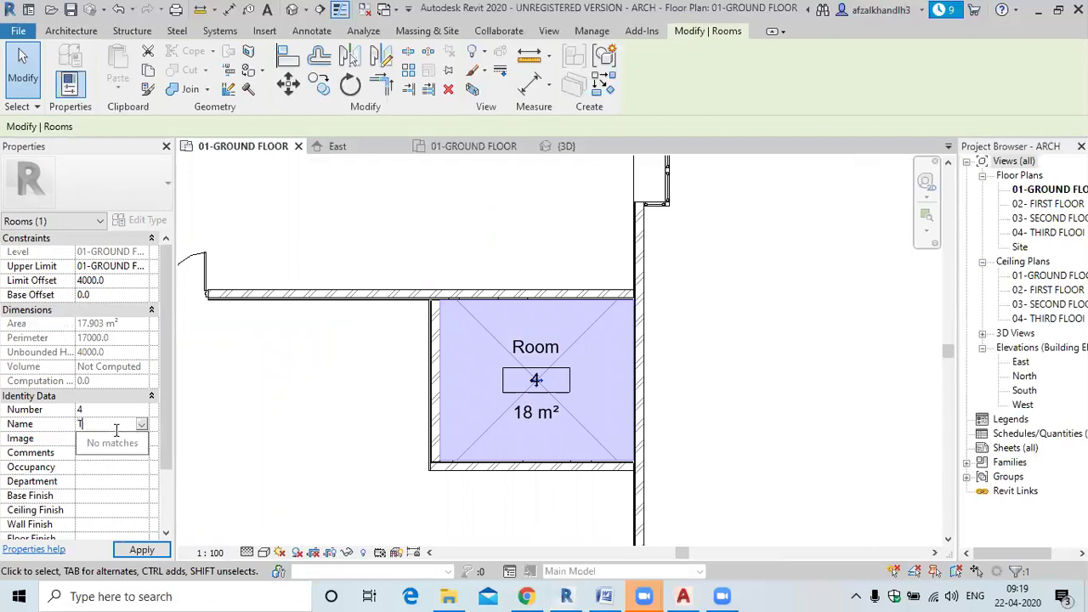
type("OILET")
middle_click_drag(641, 364, 738, 291)
scroll(737, 292, "down", 3)
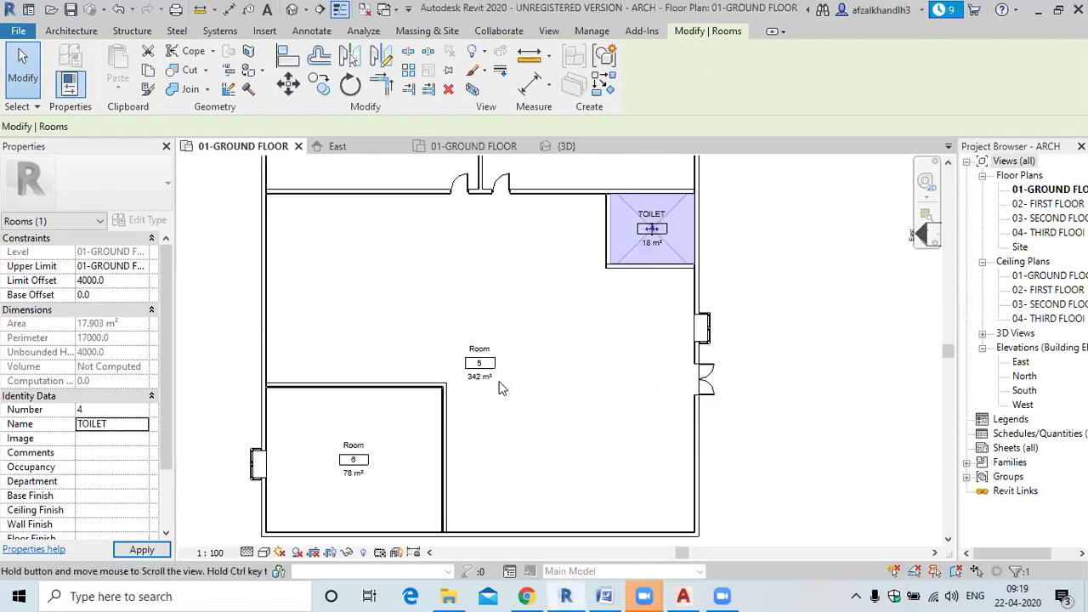
key("Escape")
- Rename room 5, the large central room beside the TOILET, as LIVING AREA
left_click(505, 382)
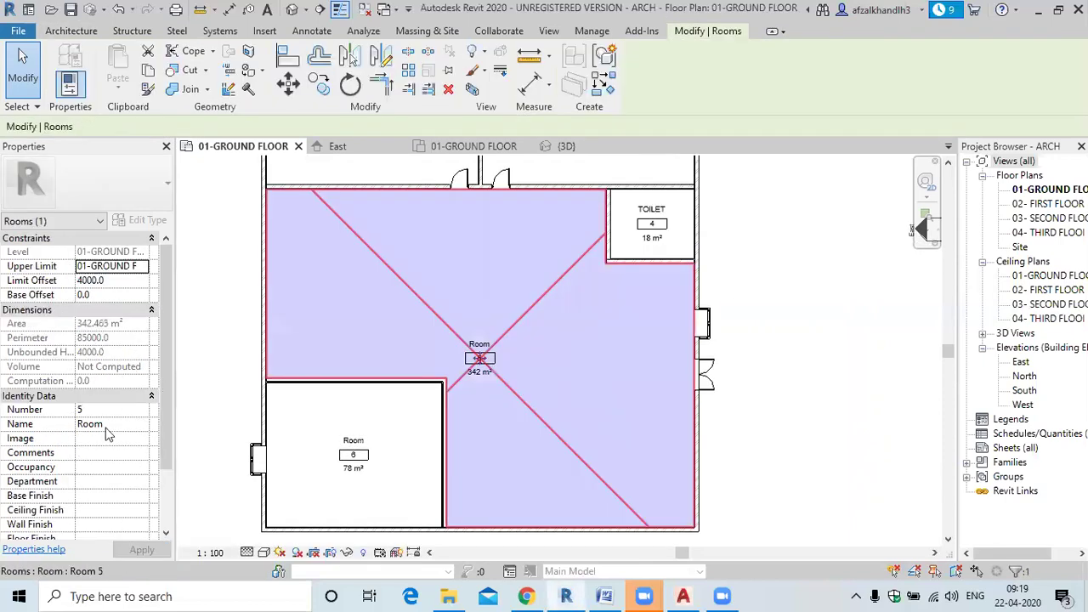
left_click(118, 424)
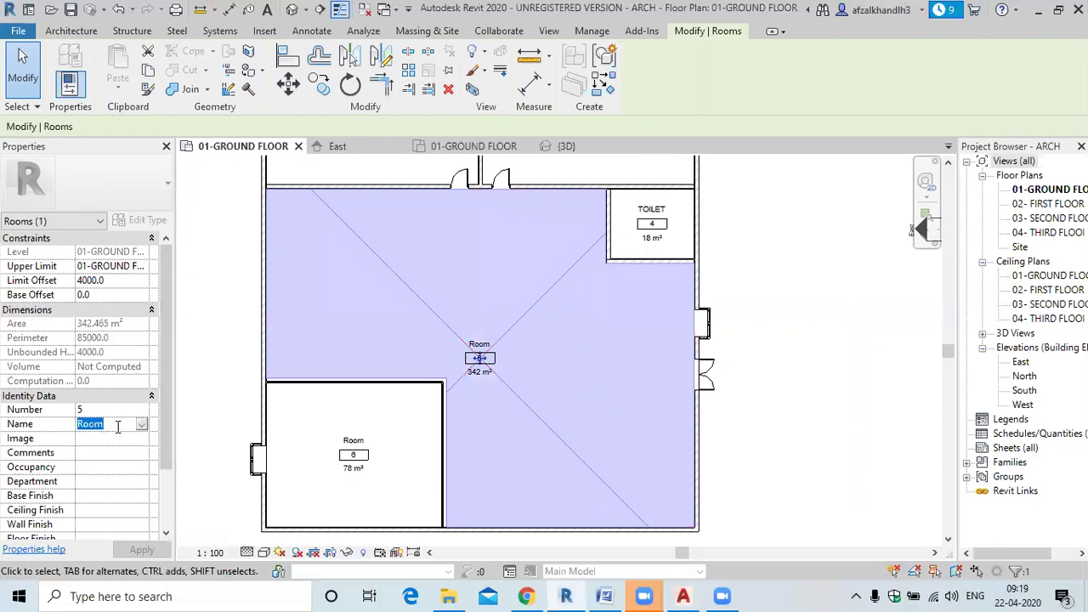
type("LIVIN")
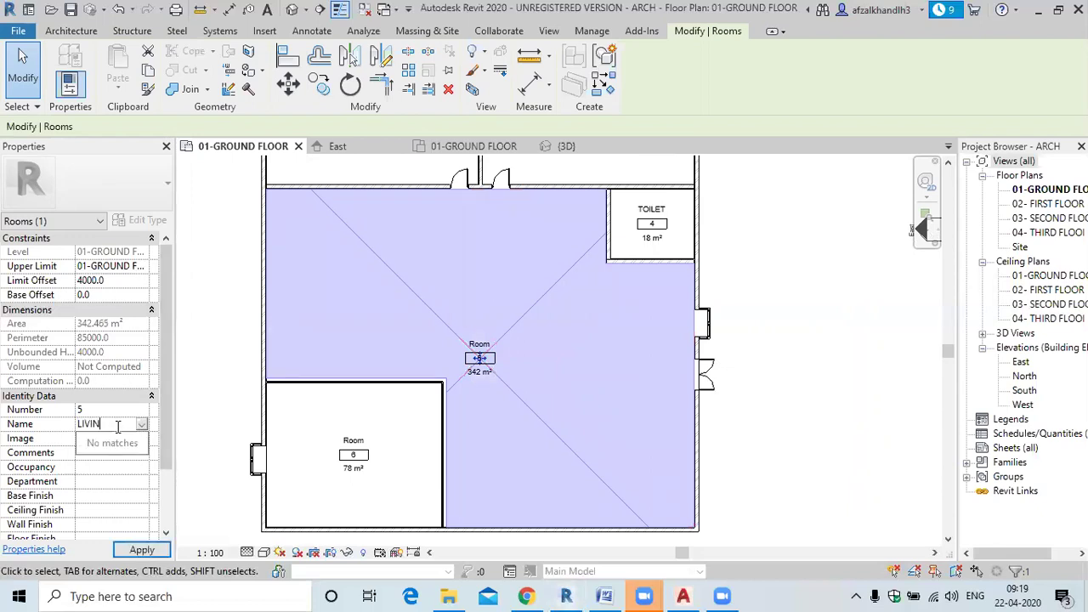
type("G AREA")
key("Return")
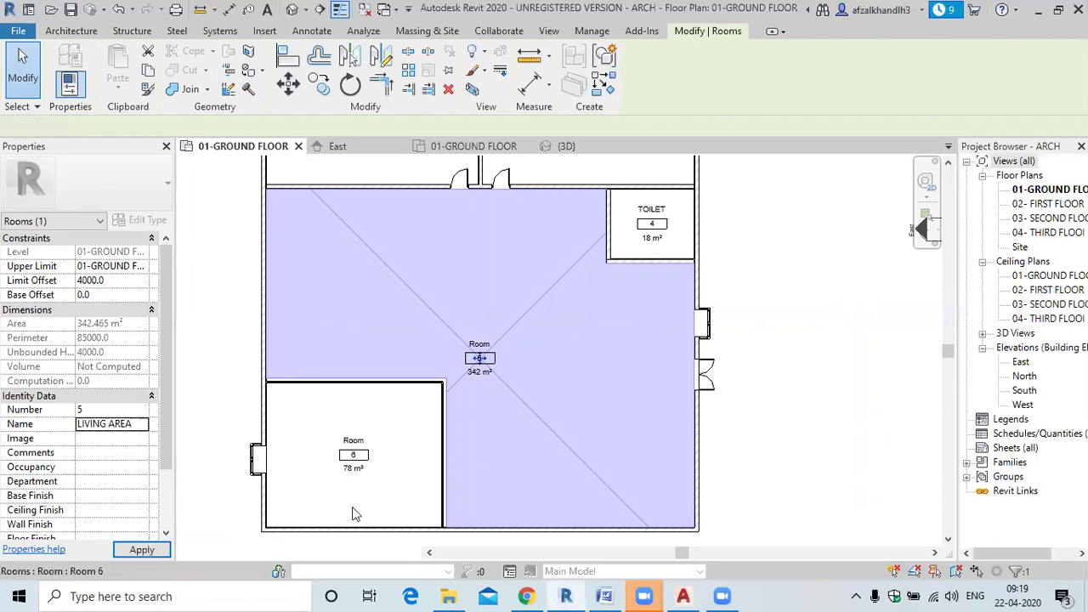
- Rename room 6, the enclosed room in the southwest corner of the plan, as PARKING AREA
left_click(377, 473)
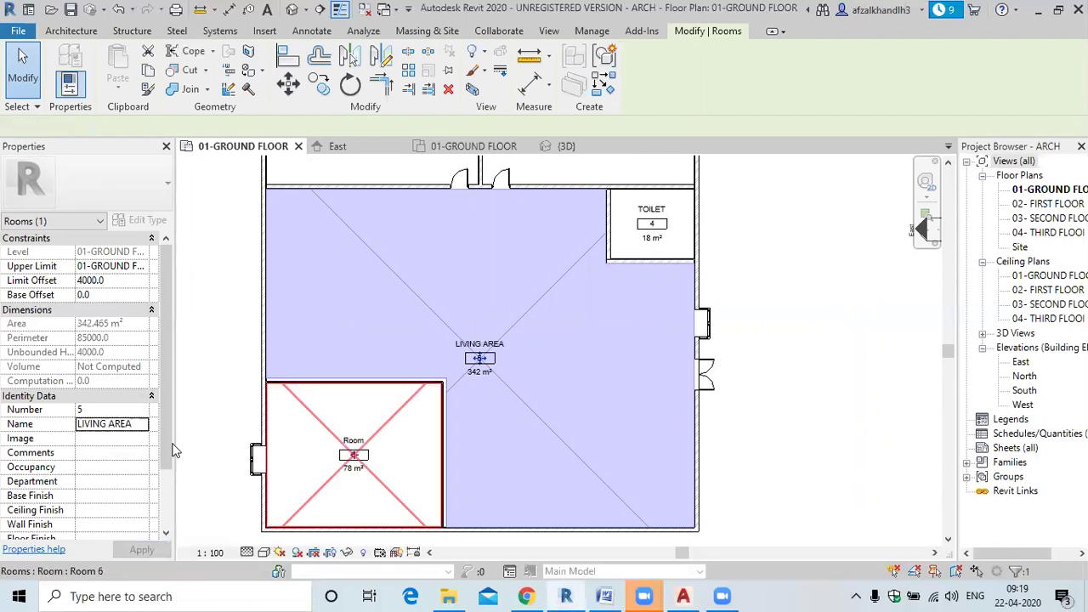
left_click(126, 425)
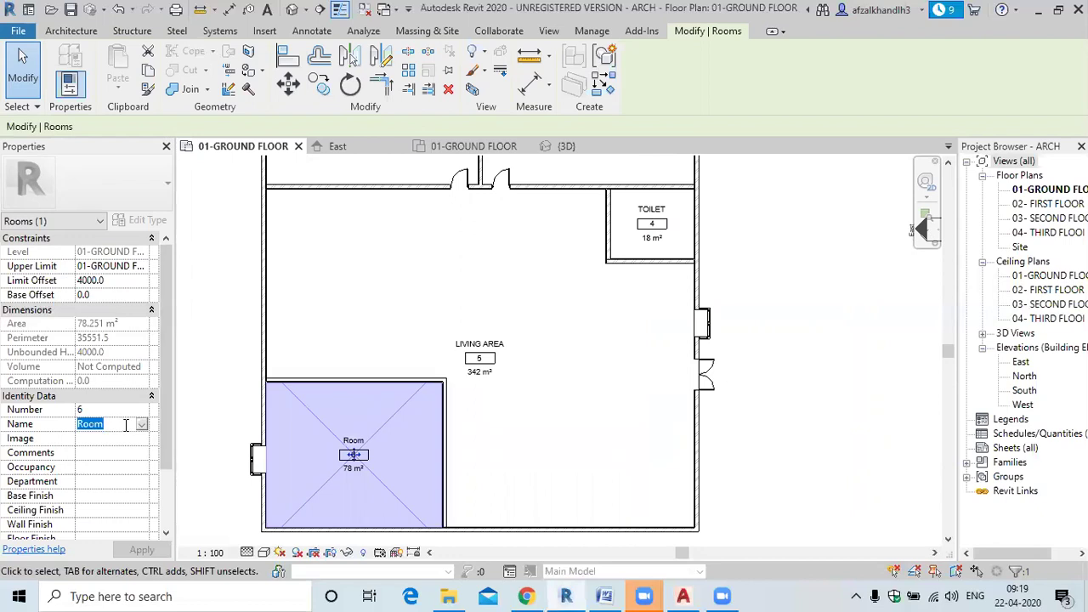
type("A")
type("PAR")
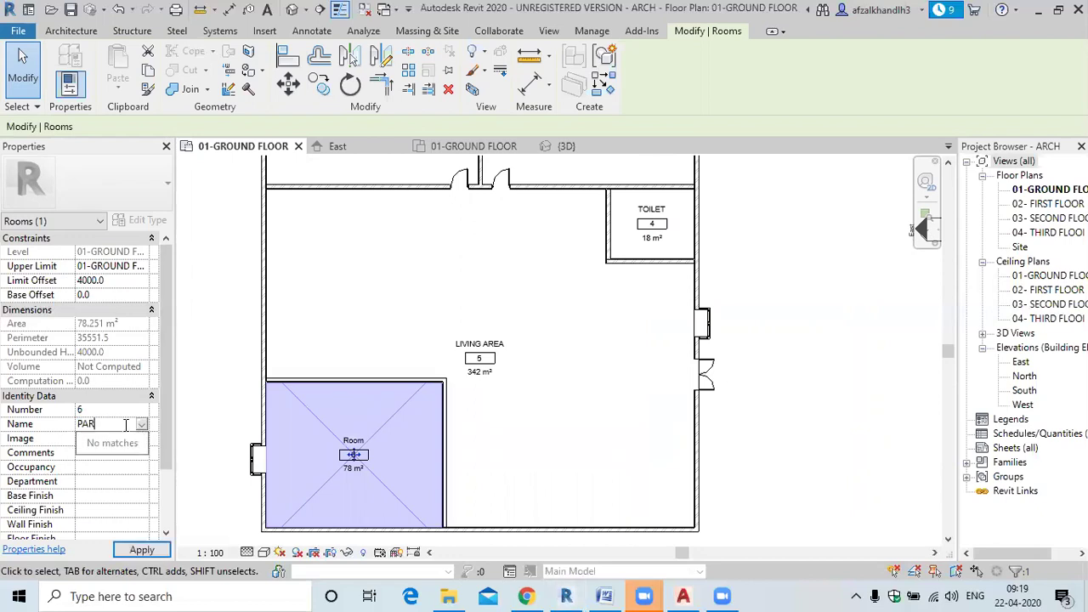
type("KING ARE")
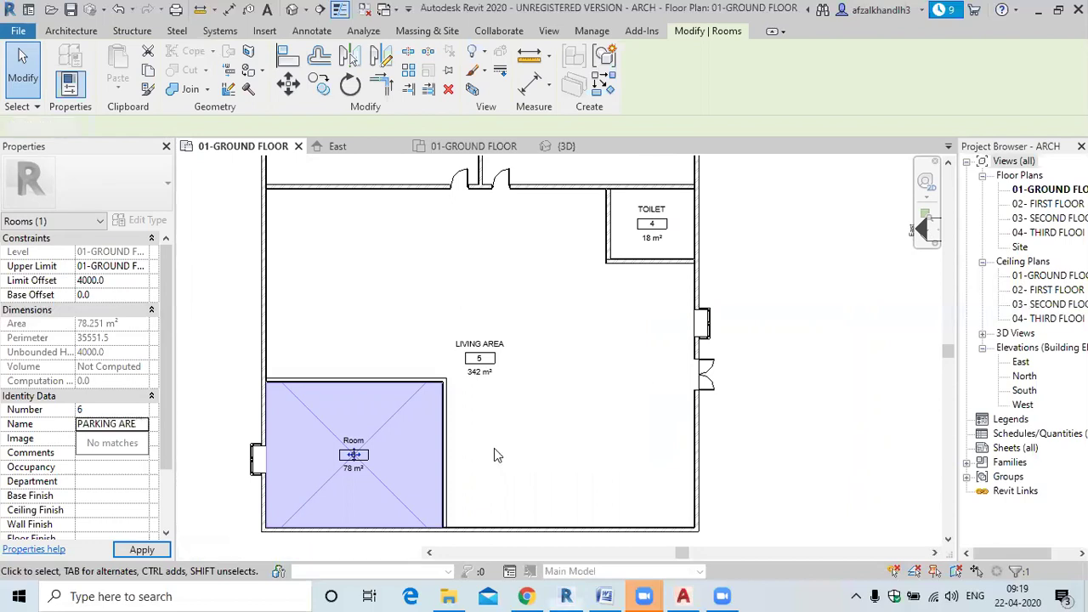
type("A")
left_click(436, 435)
scroll(464, 466, "down", 1)
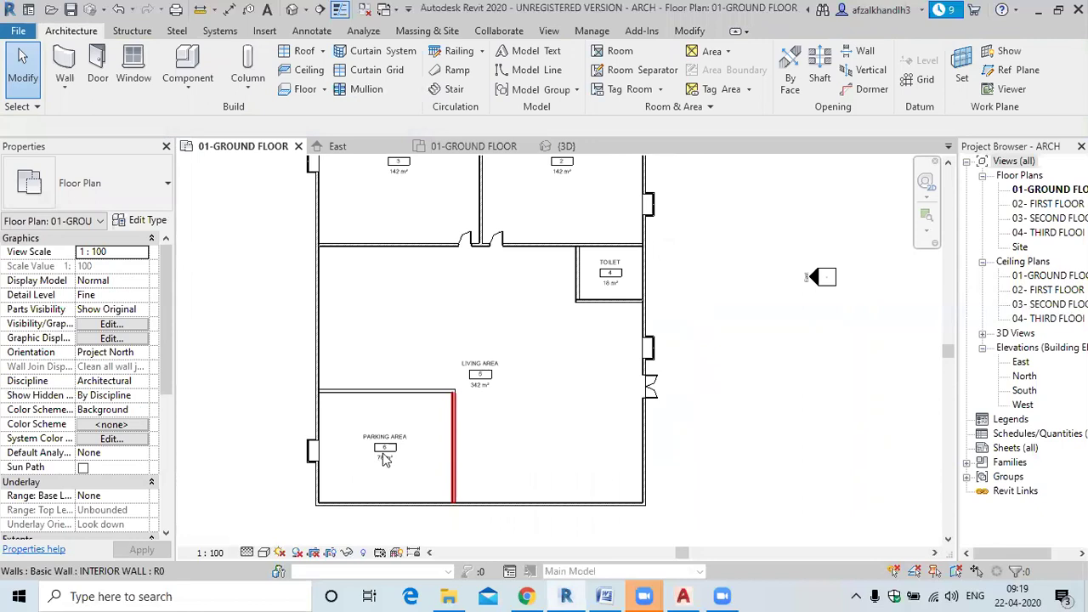
- Examine the names, numbers and areas on the room tags across the whole ground floor plan
scroll(385, 455, "up", 1)
scroll(439, 441, "up", 1)
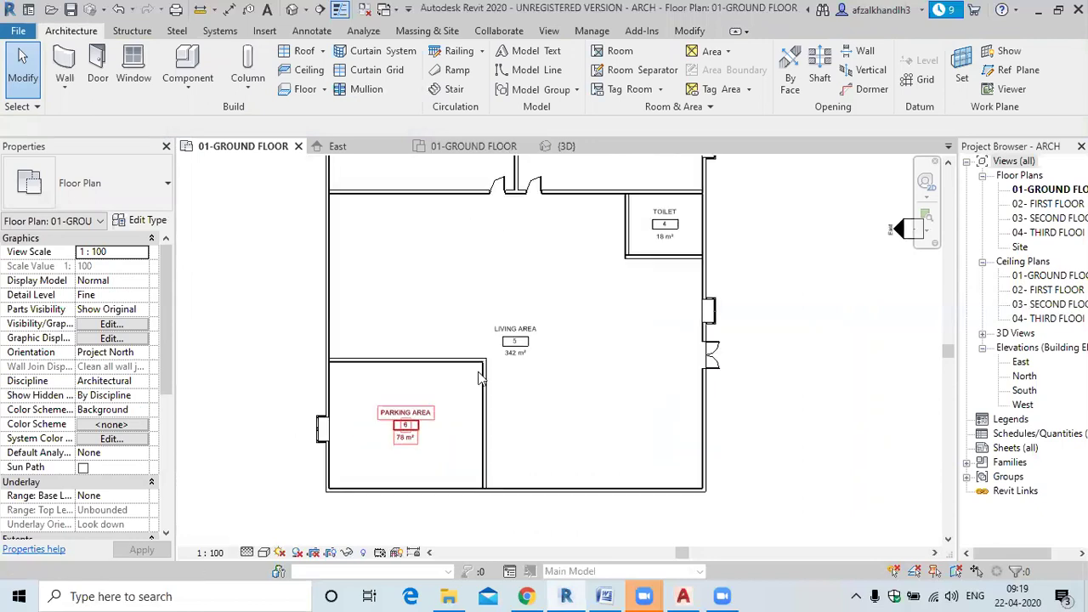
scroll(481, 342, "up", 3)
scroll(481, 343, "down", 2)
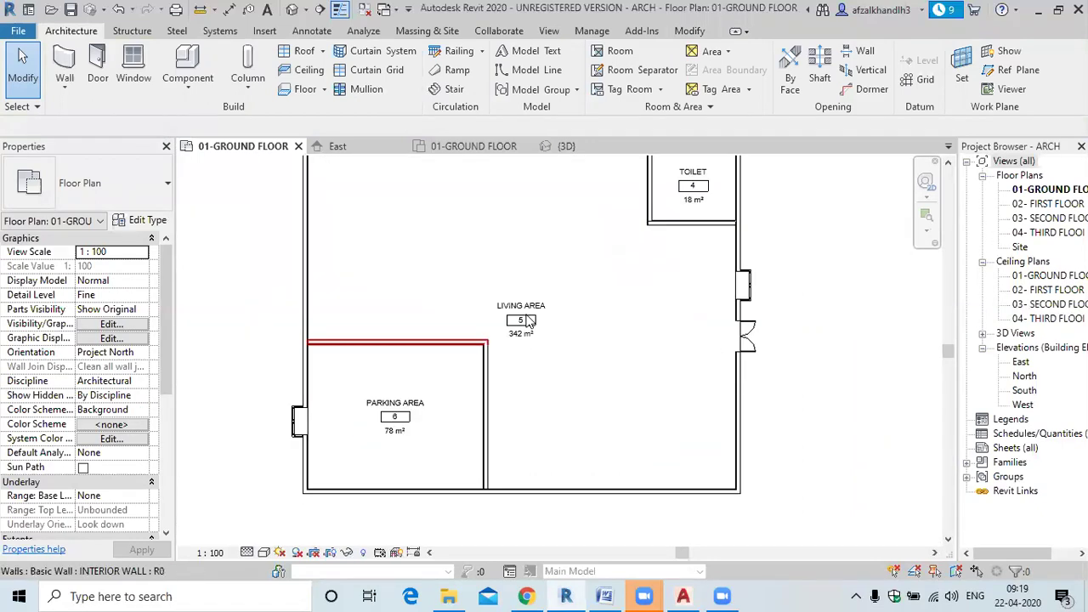
scroll(568, 272, "up", 1)
middle_click_drag(624, 241, 517, 403)
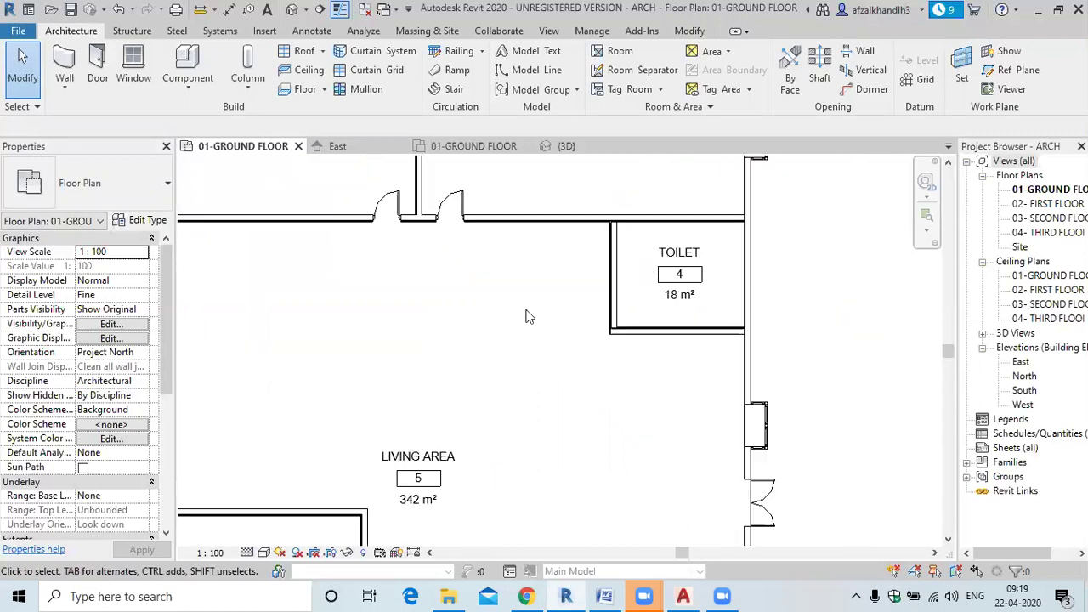
scroll(533, 381, "down", 1)
scroll(528, 284, "down", 1)
scroll(524, 285, "down", 2)
scroll(583, 204, "up", 1)
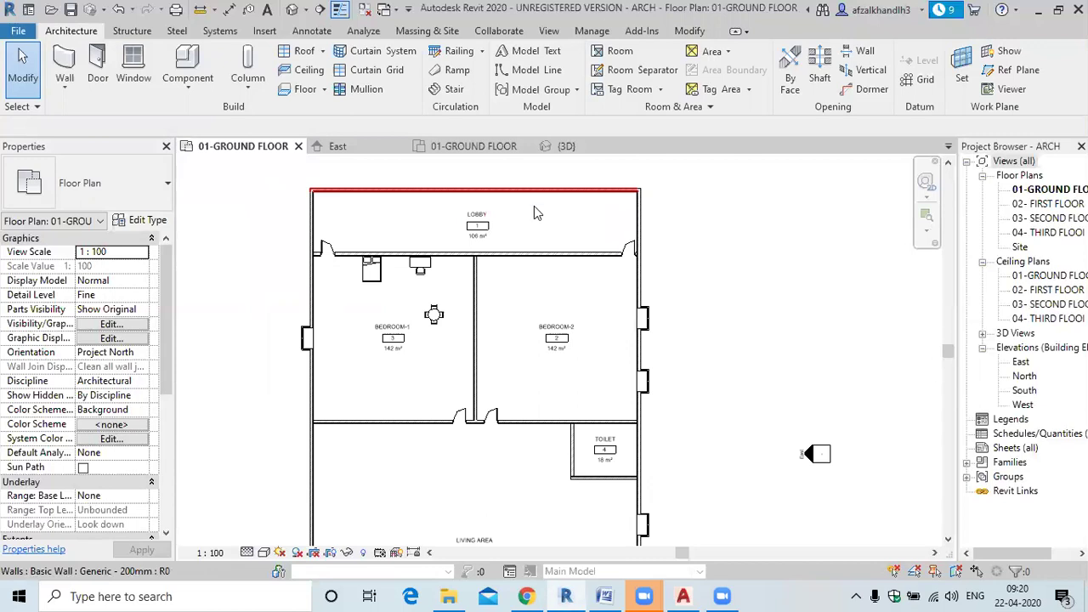
left_click(615, 92)
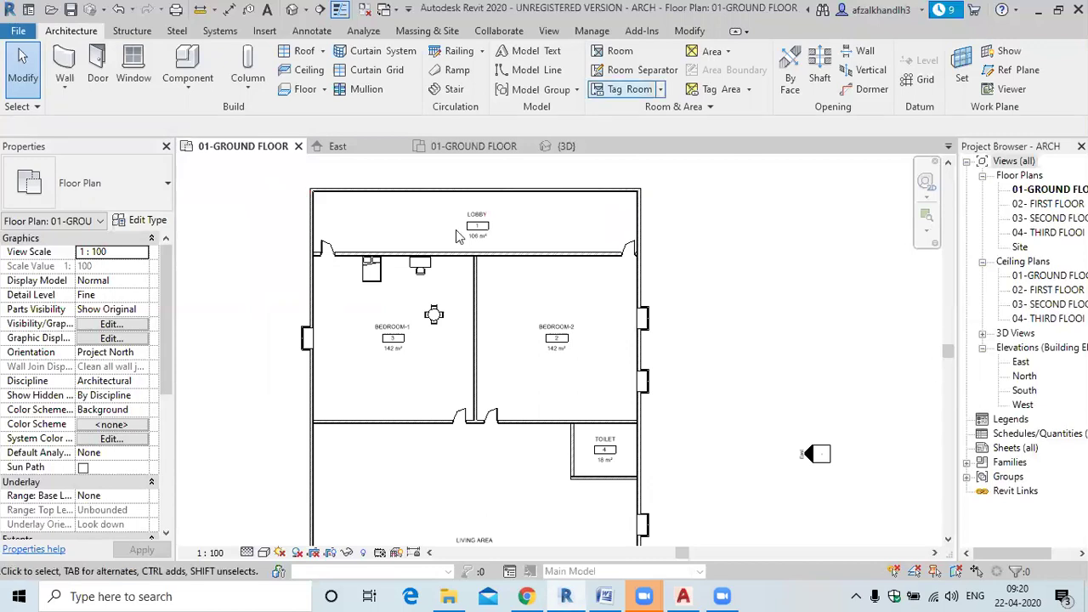
scroll(491, 360, "down", 1)
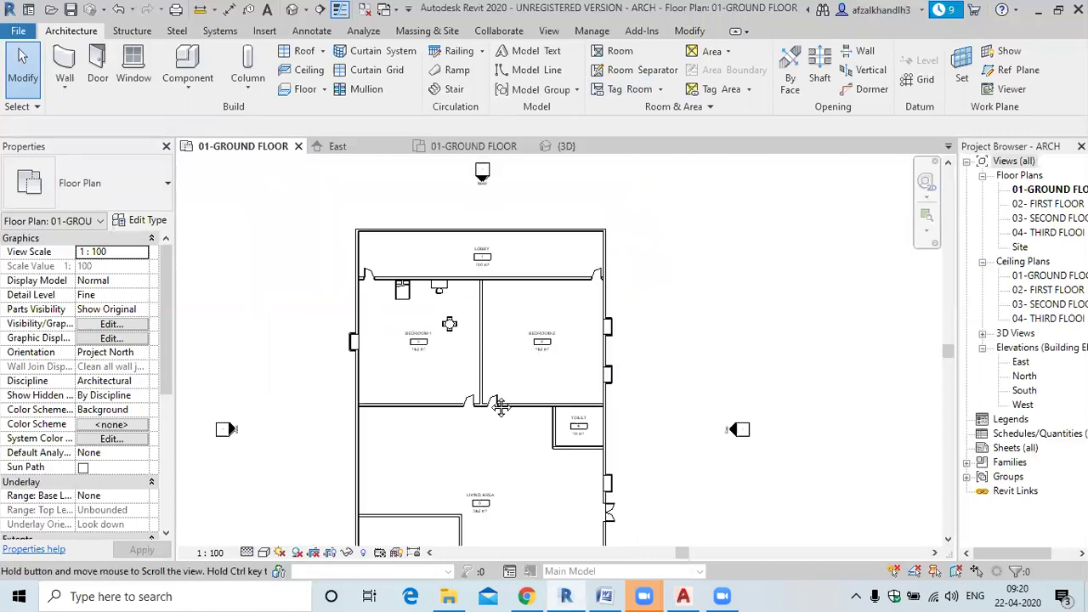
middle_click_drag(502, 407, 459, 337)
scroll(379, 379, "up", 2)
scroll(437, 391, "down", 1)
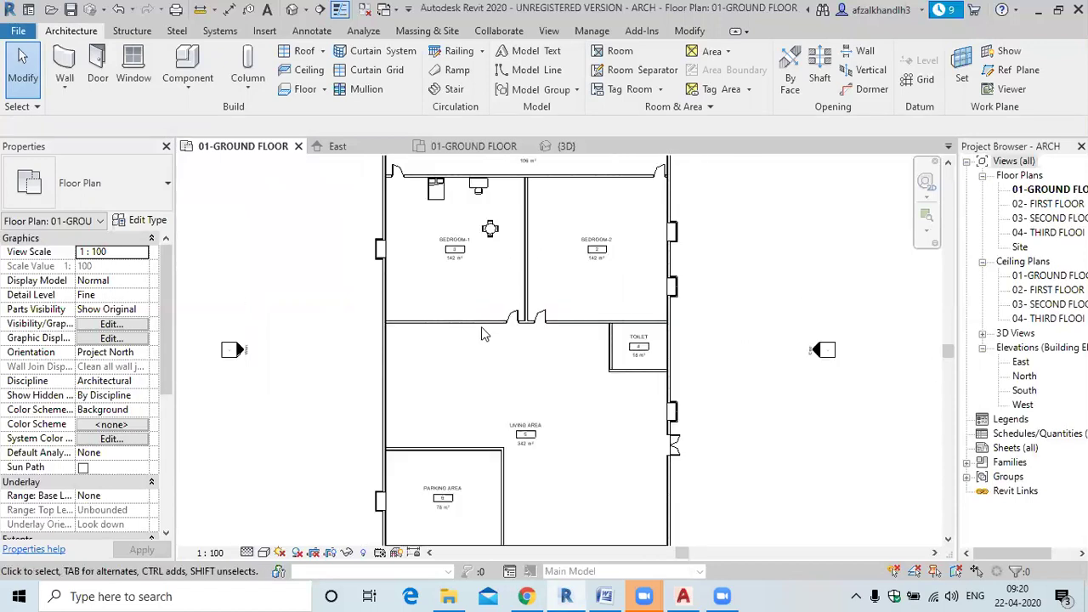
middle_click_drag(660, 374, 614, 256)
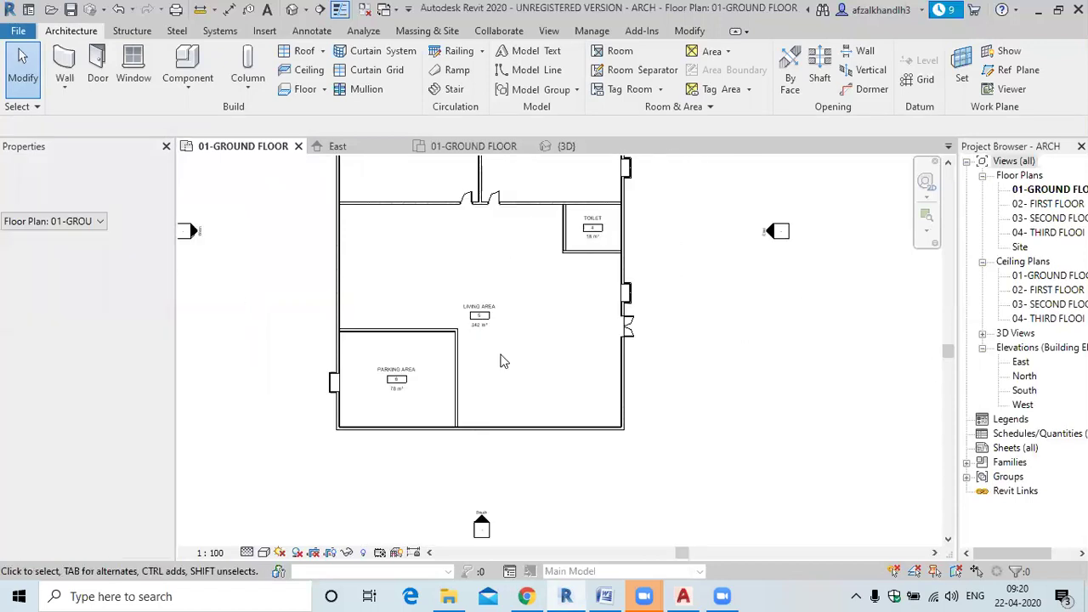
scroll(510, 368, "down", 1)
middle_click_drag(521, 382, 523, 345)
middle_click_drag(460, 268, 477, 422)
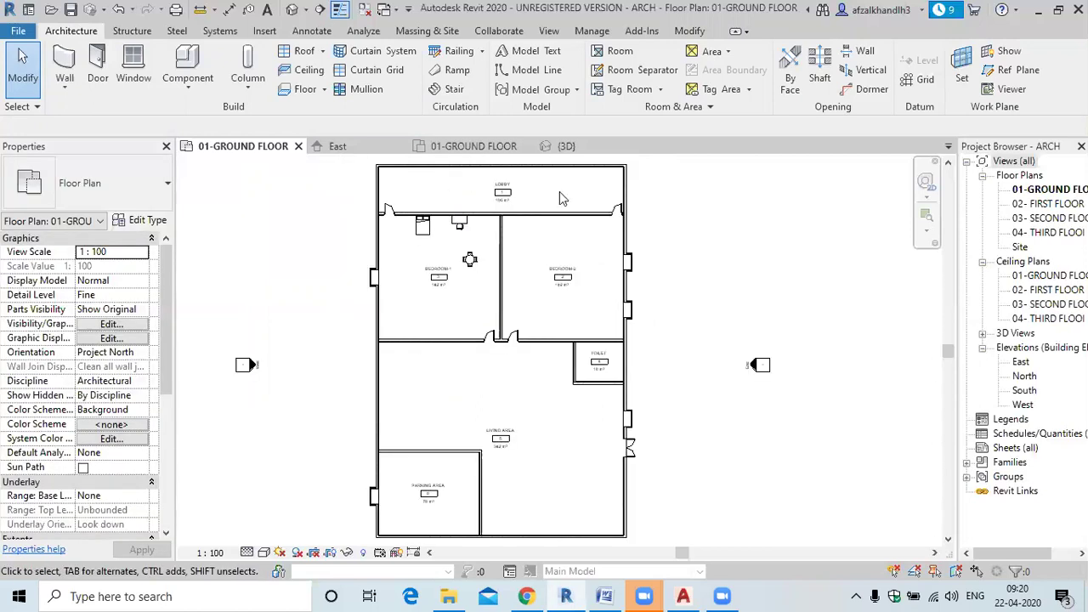
scroll(561, 198, "up", 5)
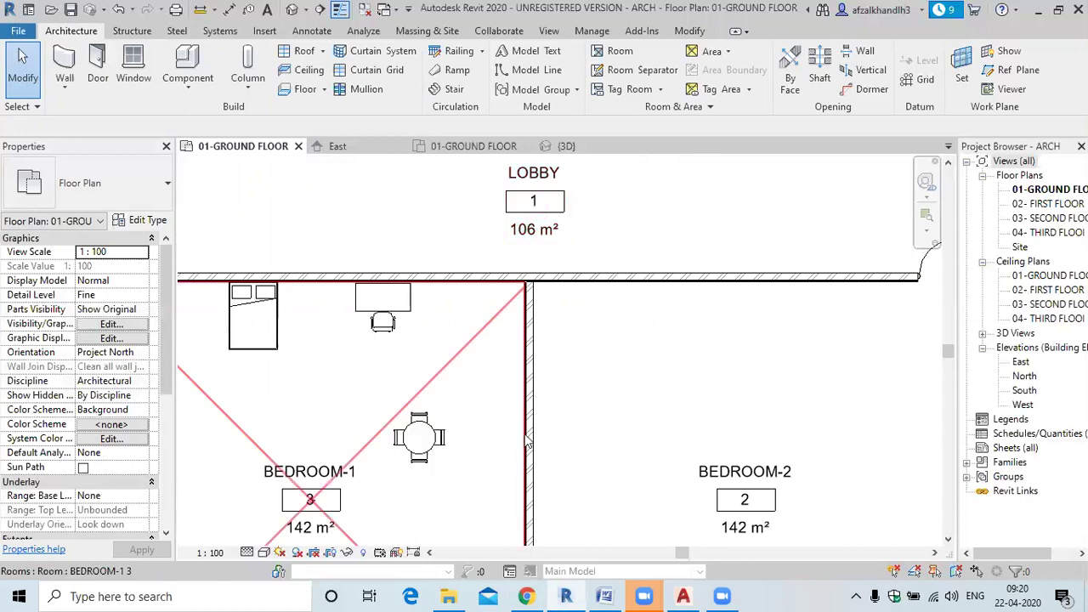
scroll(487, 310, "down", 2)
middle_click_drag(536, 467, 546, 272)
middle_click_drag(553, 413, 539, 253)
scroll(486, 425, "up", 3)
scroll(519, 382, "down", 2)
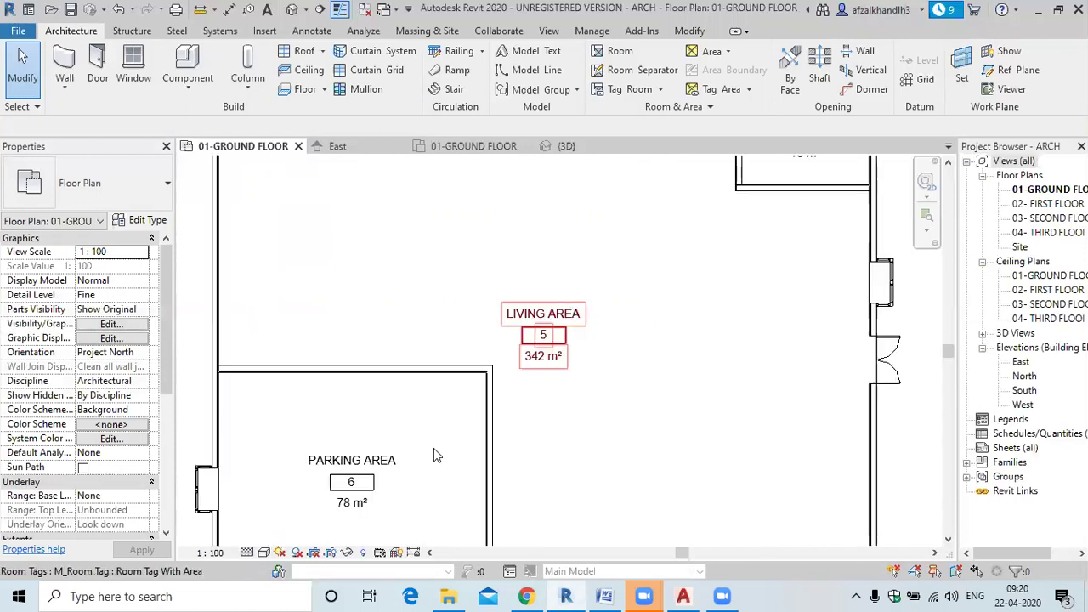
scroll(434, 452, "down", 2)
- Switch to Word to check today's list of Revit topics and return to the Revit model
left_click(609, 595)
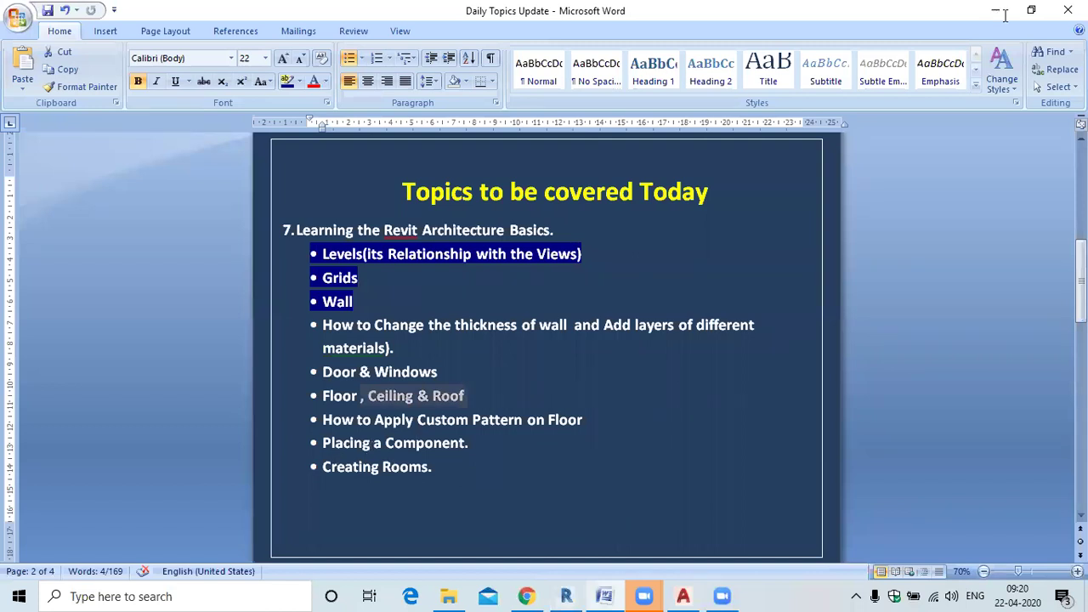
key("alt+Tab")
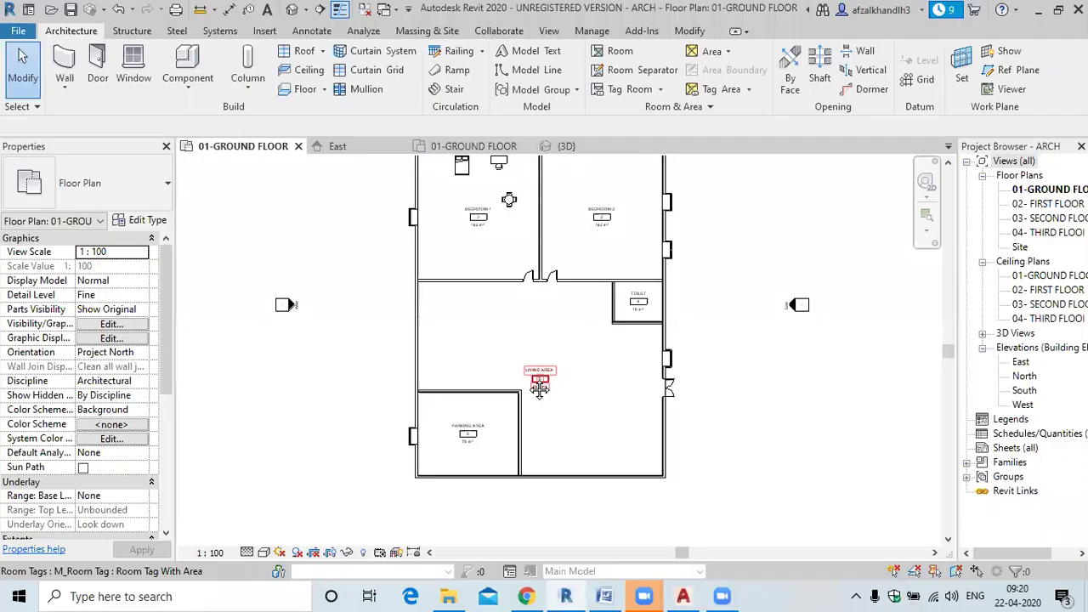
- In the East elevation, select everything in the ground storey, including walls, windows, doors and its level lines
scroll(526, 340, "down", 2)
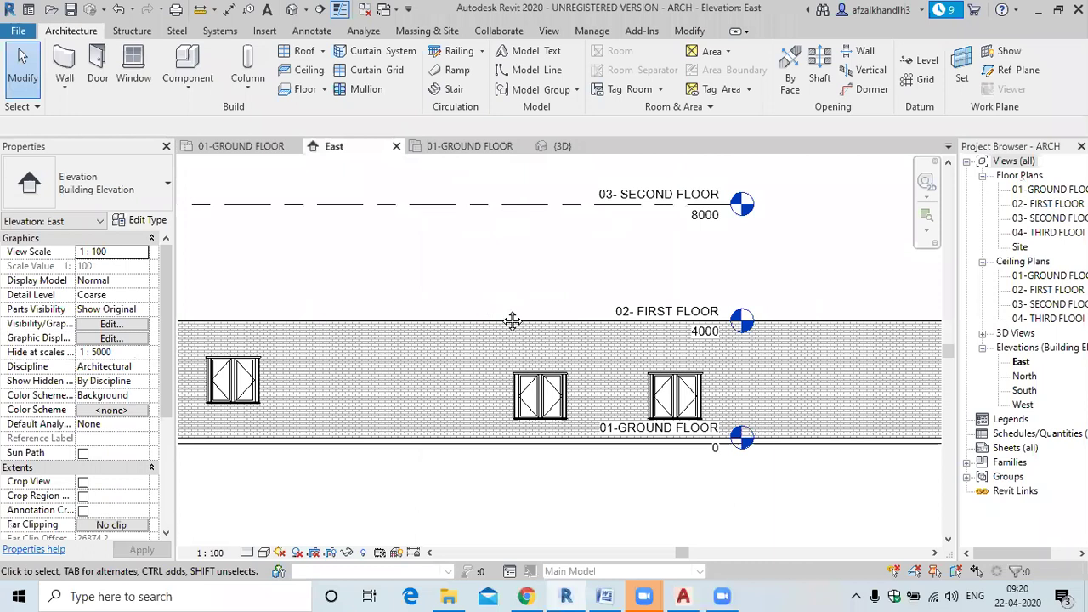
scroll(512, 320, "down", 4)
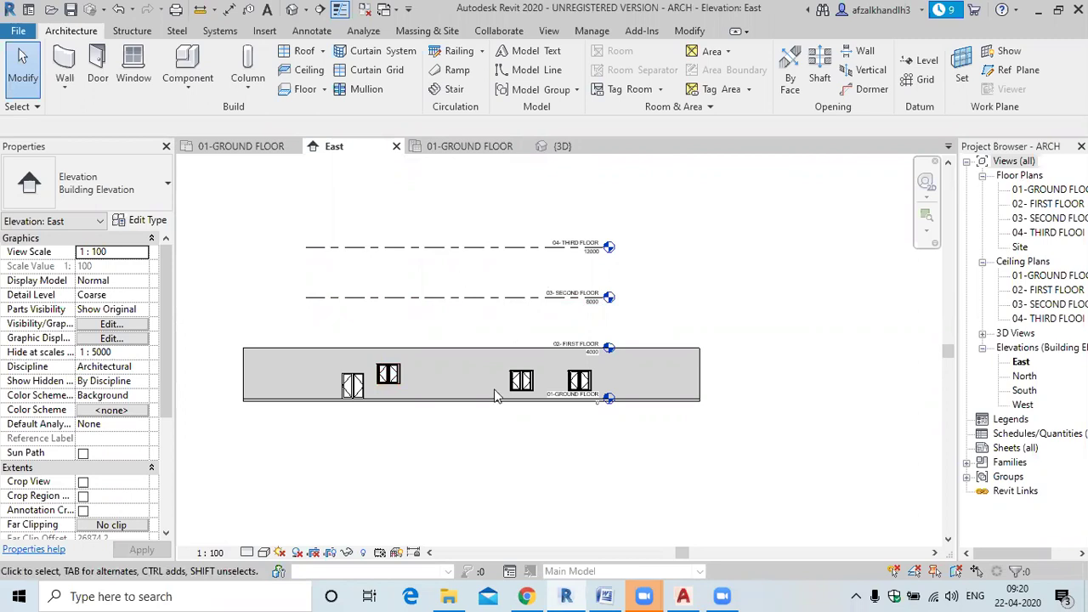
scroll(408, 382, "down", 2)
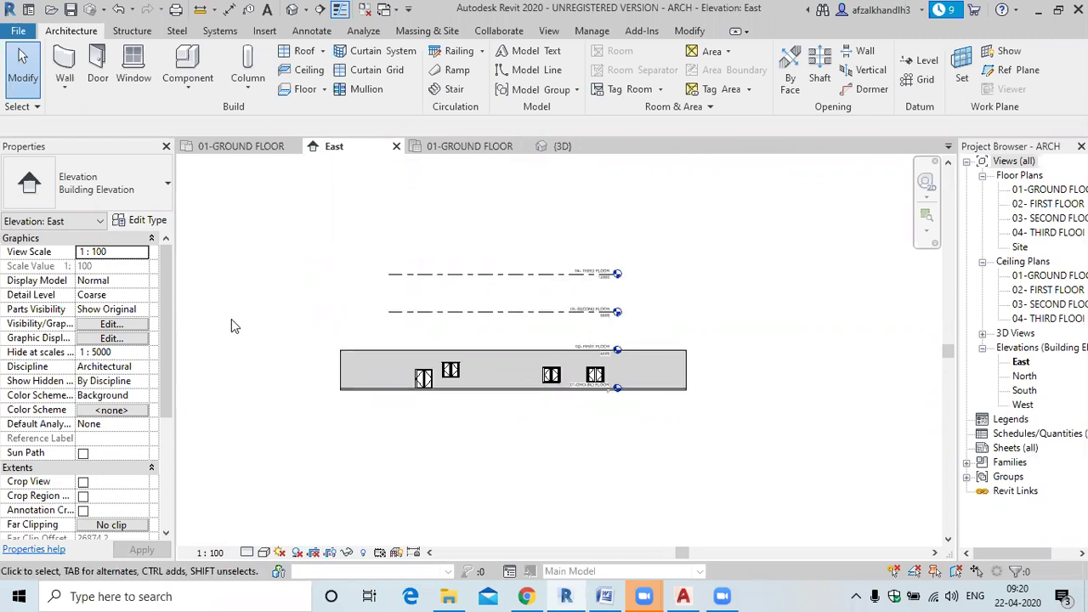
left_click_drag(335, 367, 788, 419)
scroll(816, 440, "down", 1)
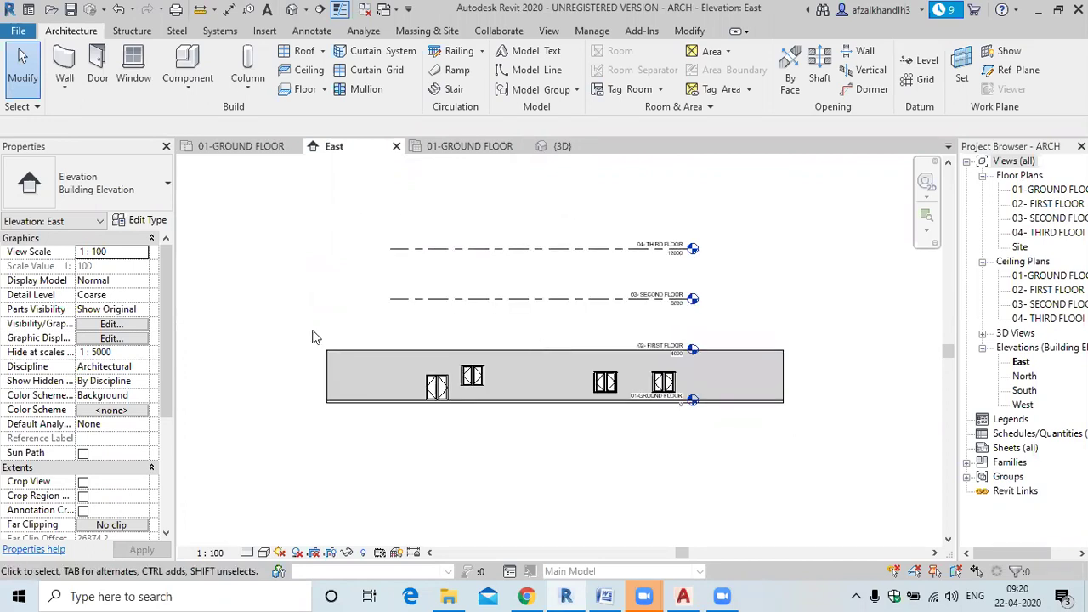
left_click_drag(312, 331, 297, 332)
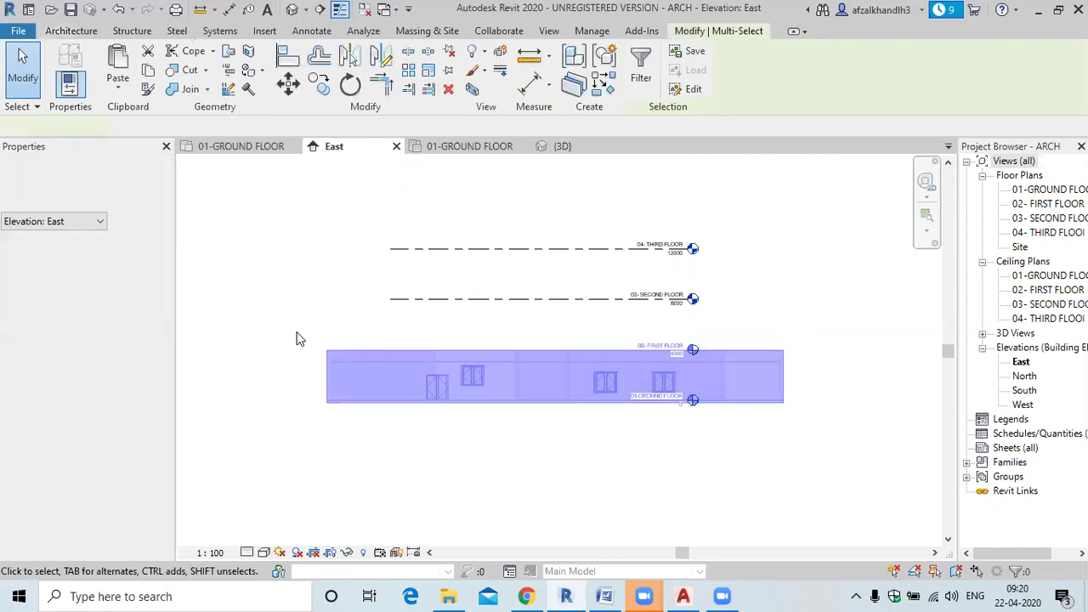
- Remove the 02- FIRST FLOOR and 01-GROUND FLOOR level lines from the selection, keeping the building elements selected
scroll(666, 417, "up", 1)
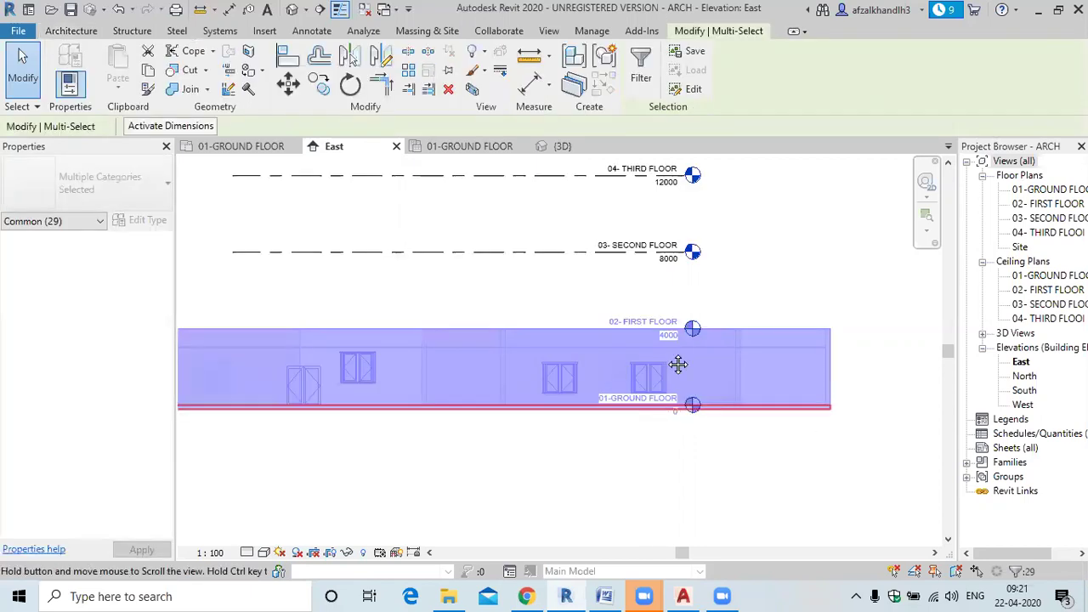
scroll(678, 364, "up", 1)
scroll(676, 302, "up", 2)
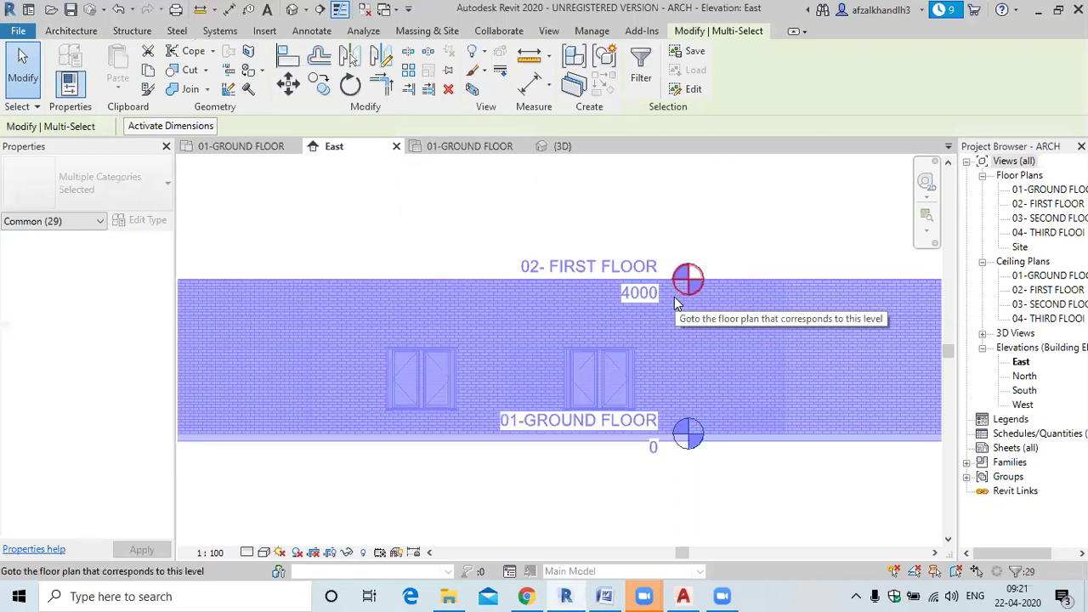
scroll(676, 302, "down", 1)
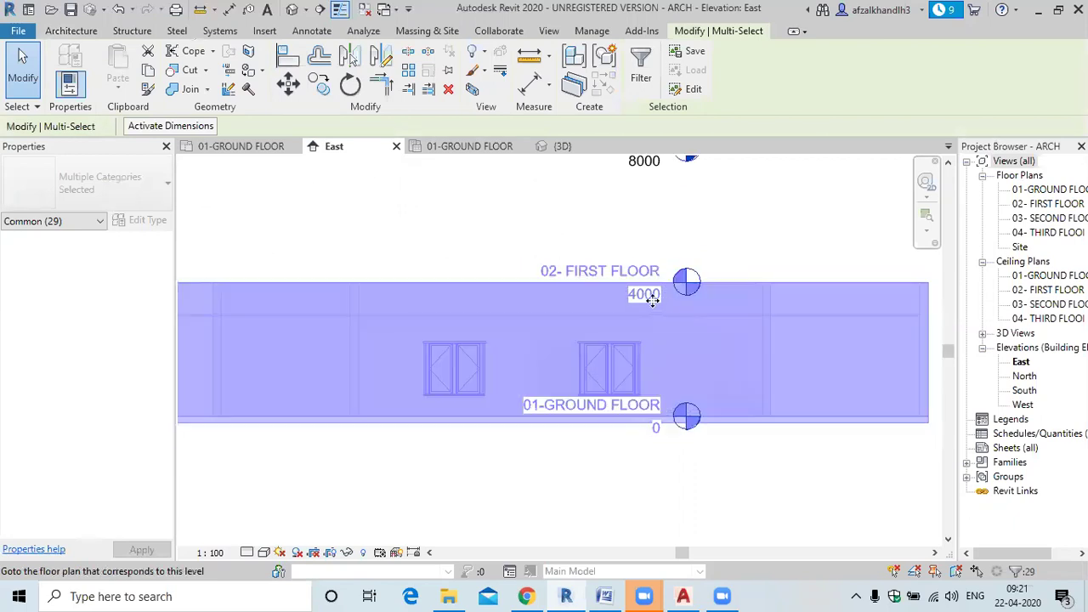
scroll(661, 303, "down", 1)
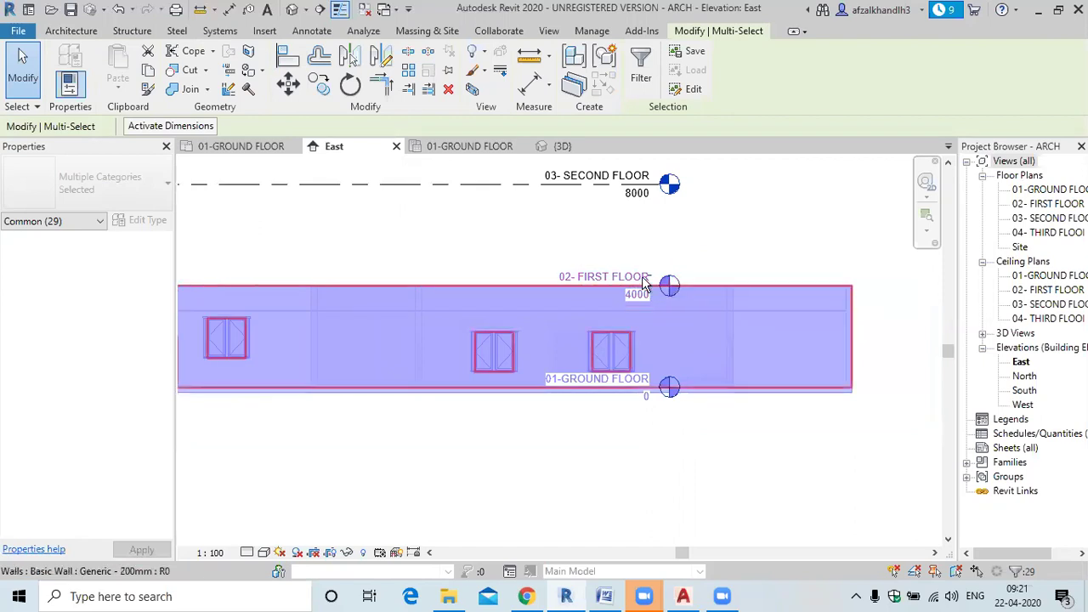
left_click(641, 286, "shift")
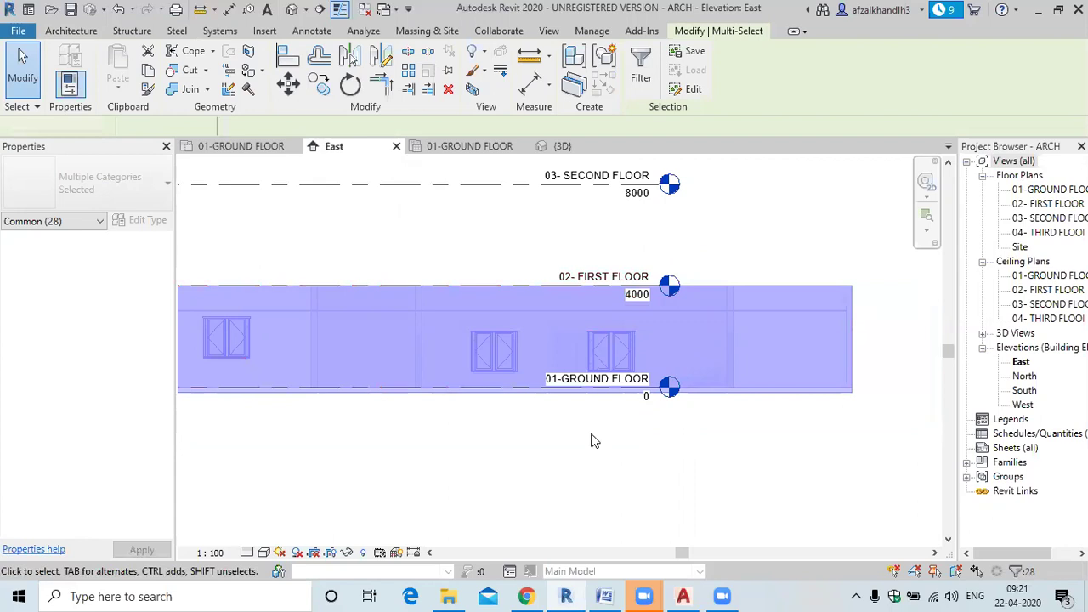
left_click(634, 360, "shift")
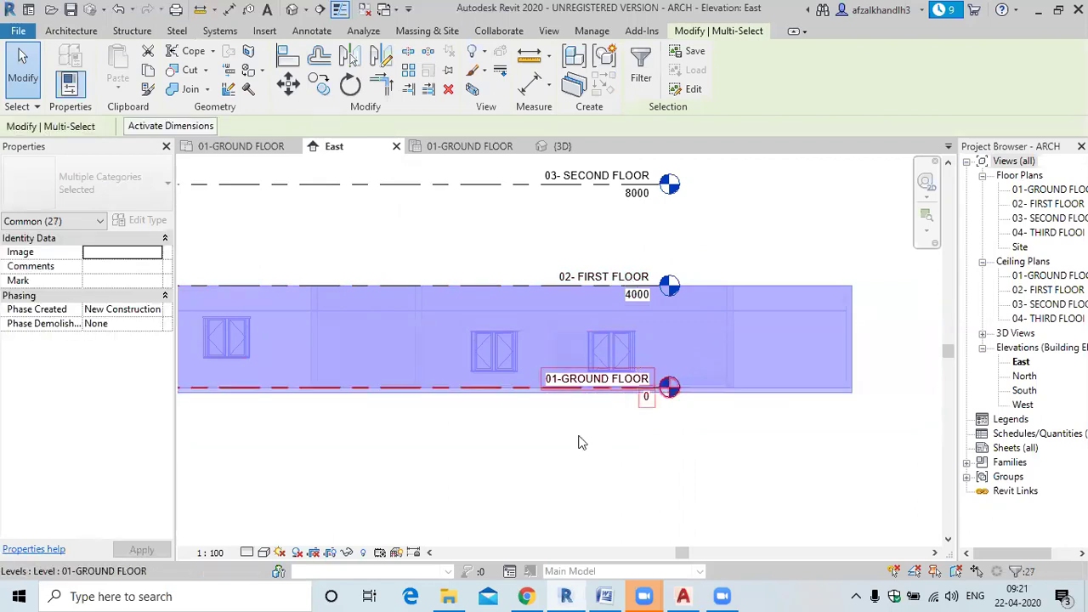
- Copy the selected ground storey elements to the clipboard
scroll(578, 442, "down", 2)
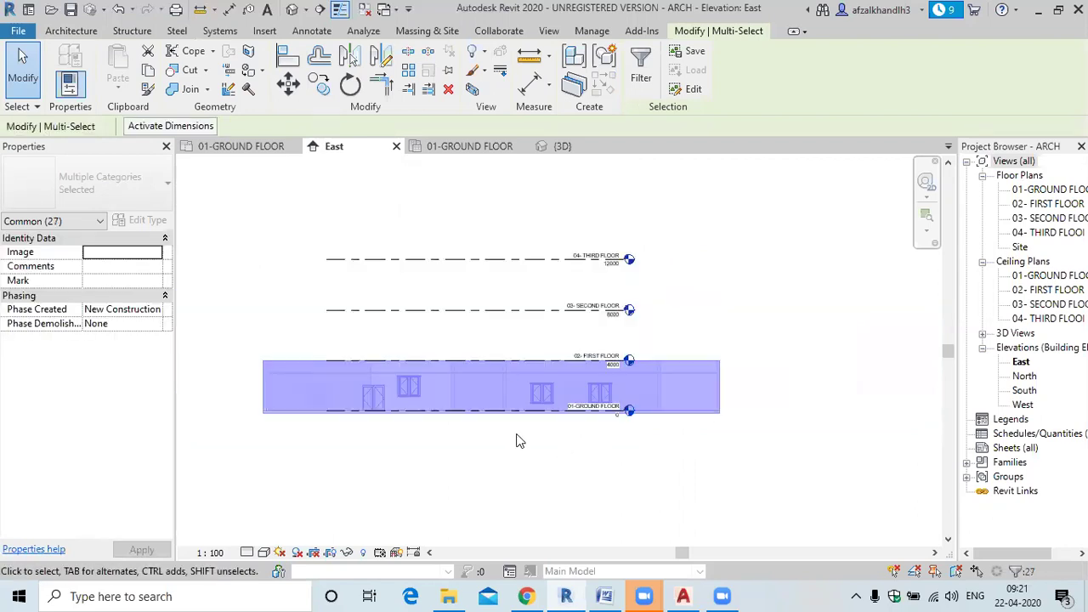
scroll(518, 441, "up", 1)
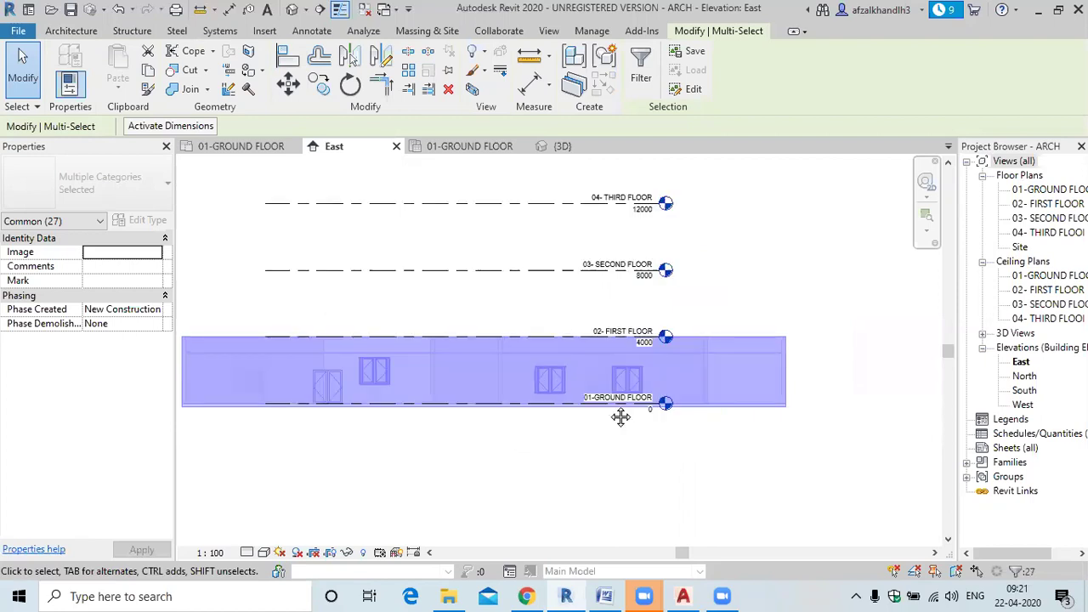
scroll(646, 408, "down", 1)
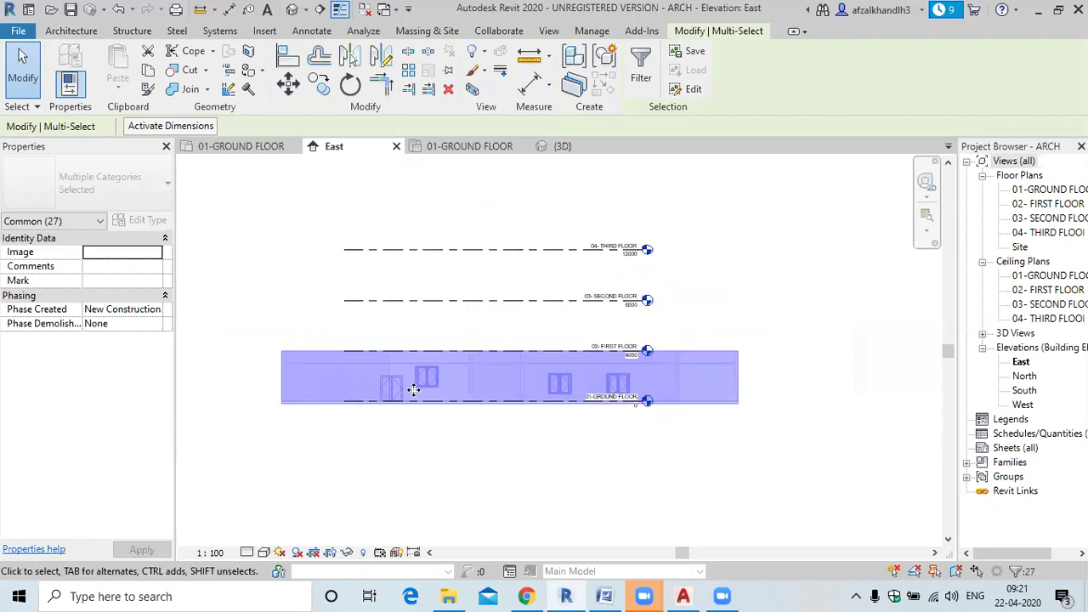
left_click(149, 68)
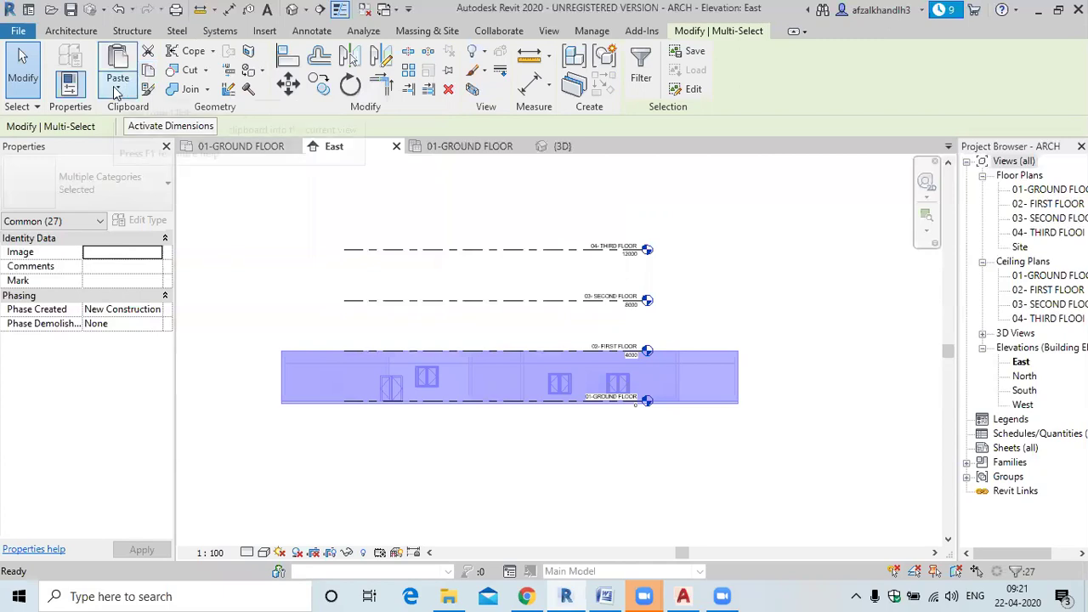
- Paste the copied storey aligned to the levels 02- FIRST FLOOR and 03- SECOND FLOOR, and clear the selection
left_click(116, 89)
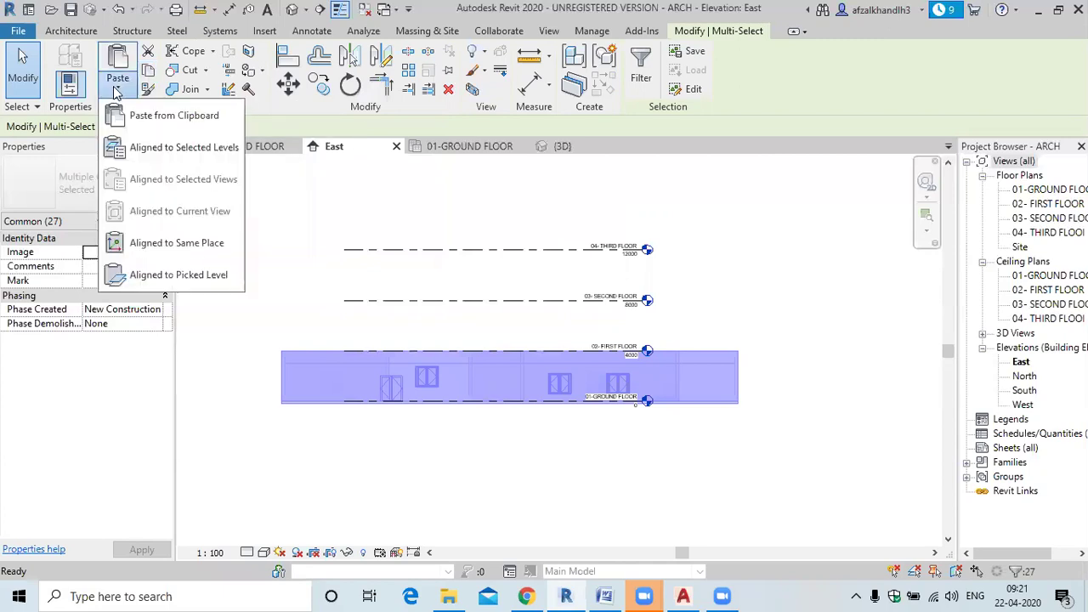
left_click(142, 157)
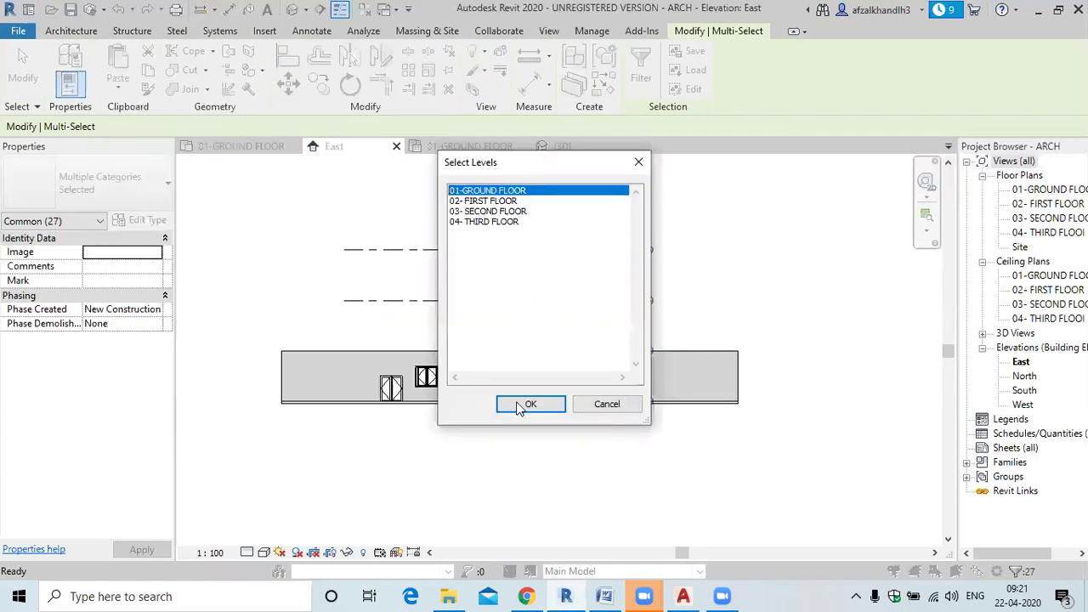
left_click_drag(482, 166, 240, 195)
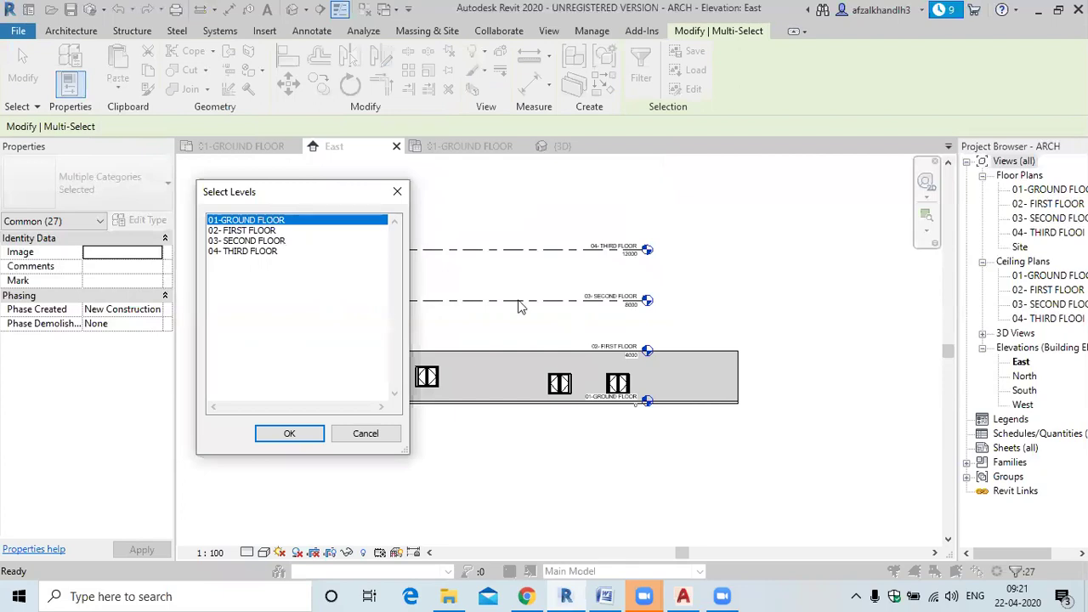
left_click(258, 230)
left_click(253, 241, "ctrl")
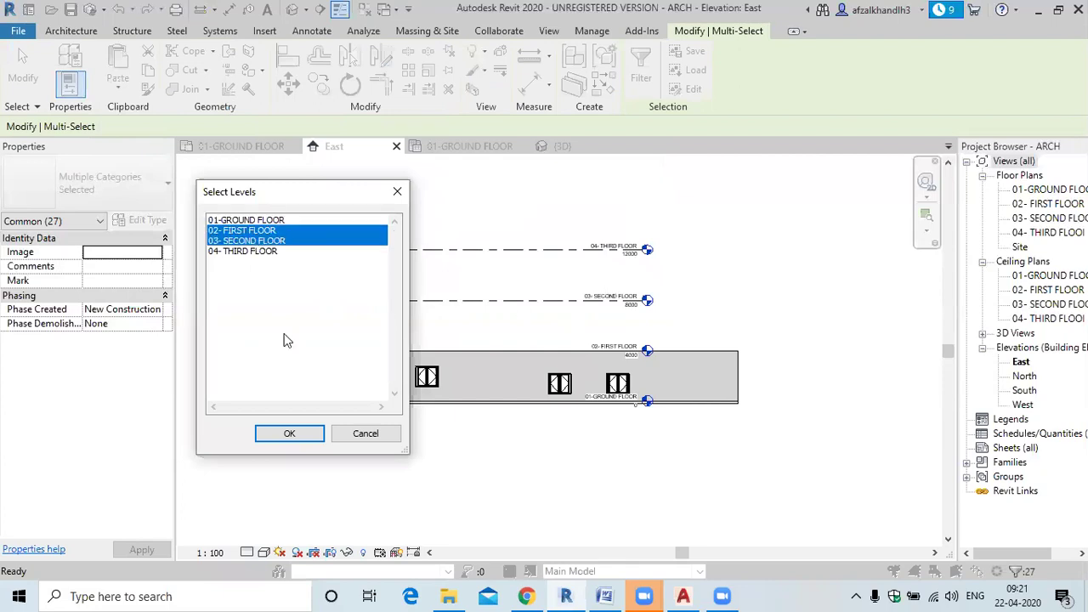
left_click(305, 435)
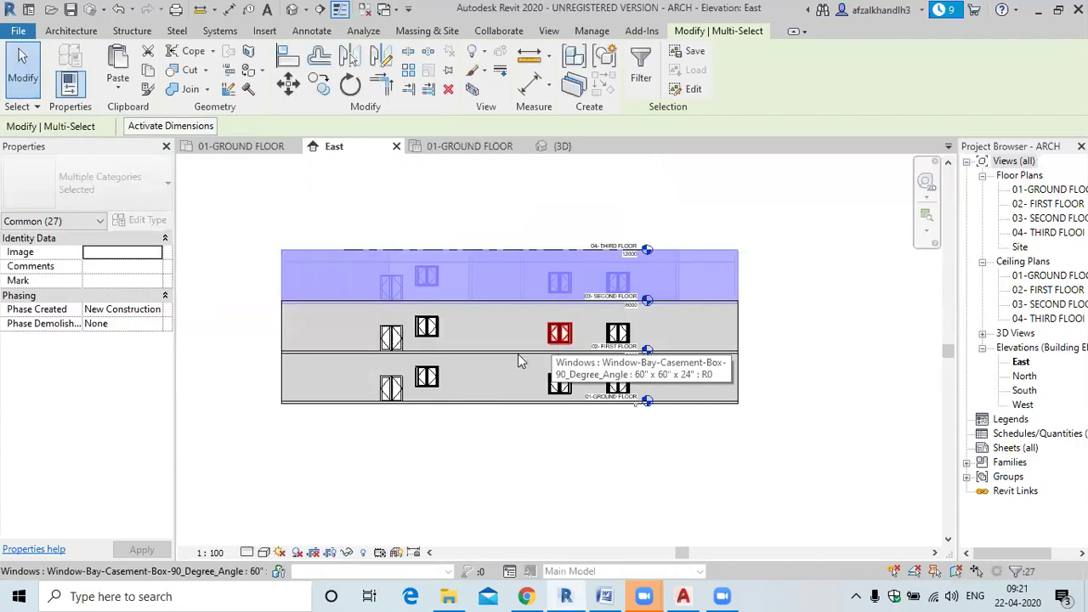
key("Escape")
left_click(560, 282)
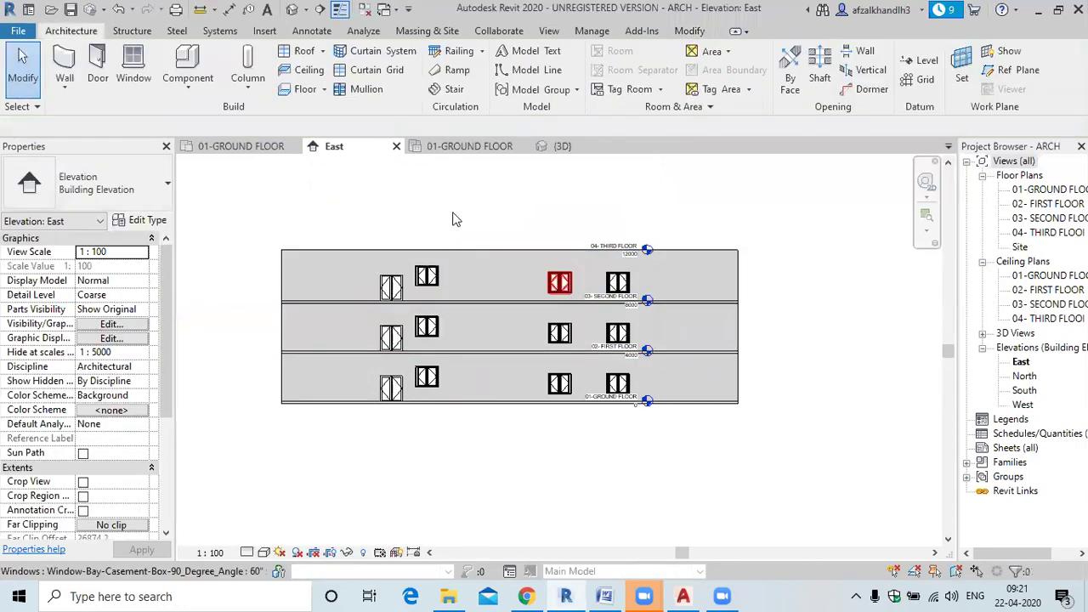
- Examine the stacked storeys in the 3D view, checking the walls, doors and windows along the facades
left_click(570, 148)
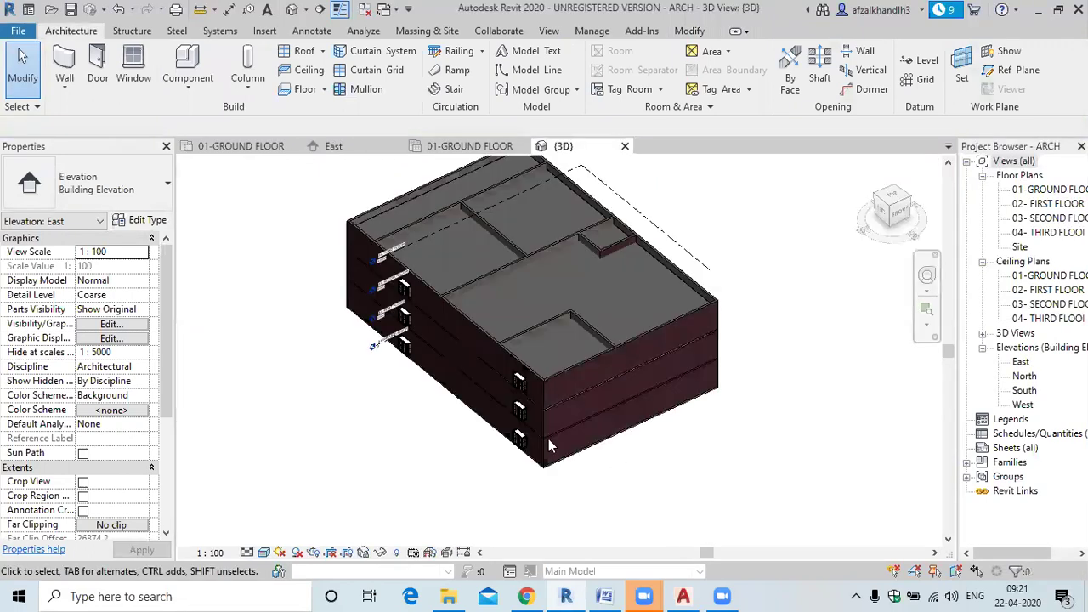
middle_click_drag(565, 372, 713, 407, "shift")
middle_click_drag(483, 401, 319, 332, "shift")
scroll(534, 394, "up", 5)
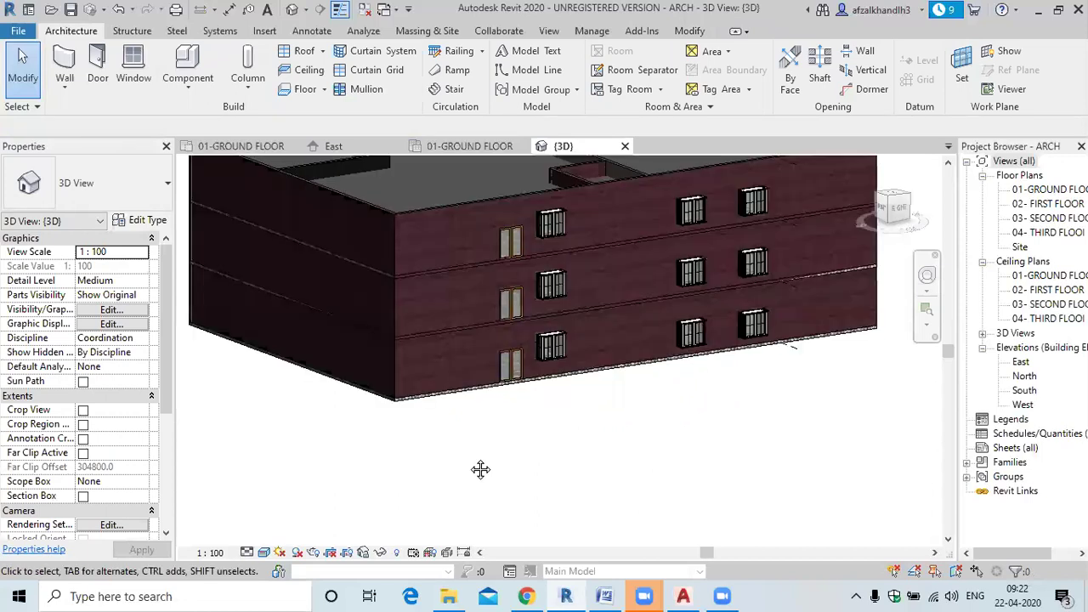
scroll(560, 387, "up", 2)
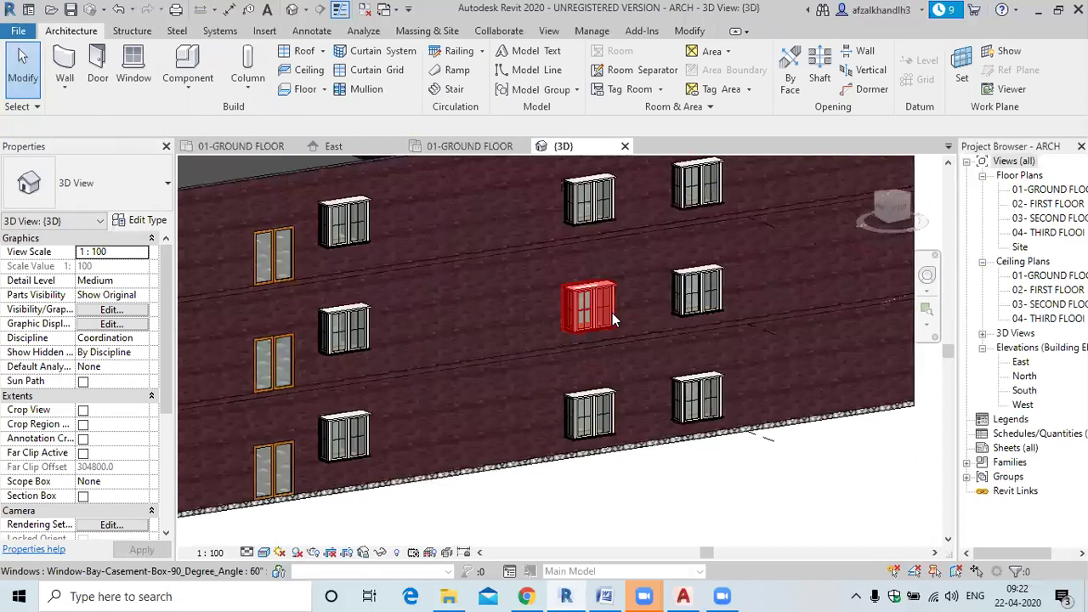
middle_click_drag(615, 304, 618, 297)
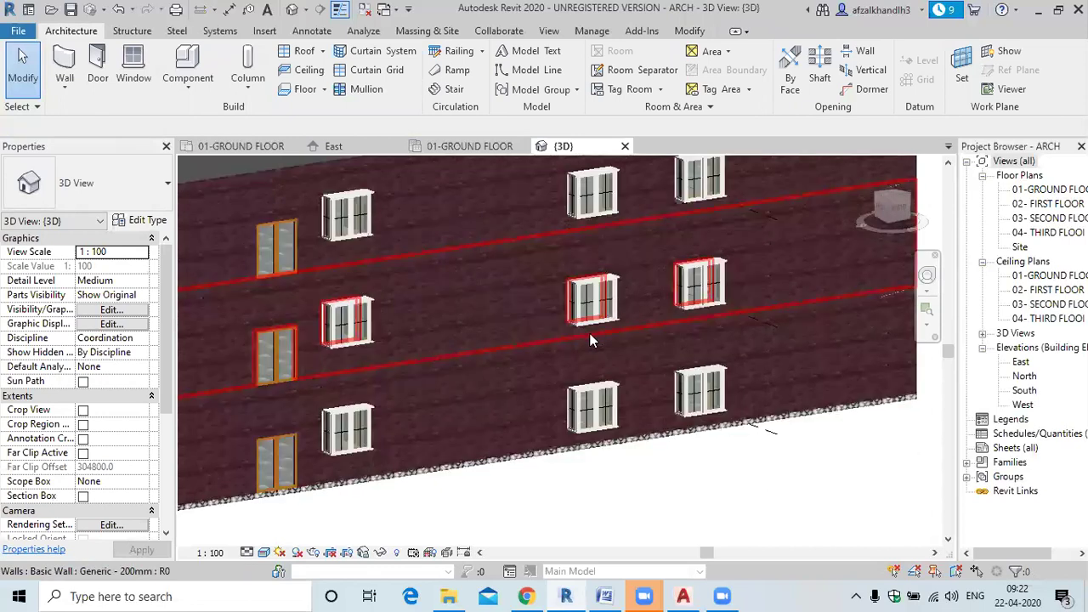
scroll(592, 341, "down", 3)
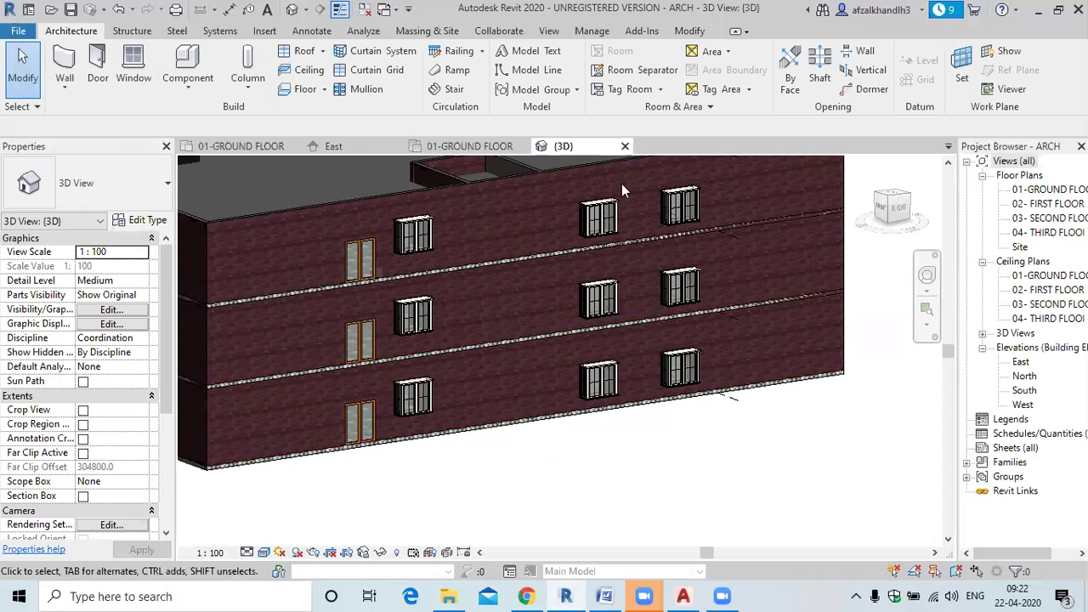
- Close the East elevation, the 3D view and the other open view, keeping only the 01-GROUND FLOOR floor plan open
left_click(397, 146)
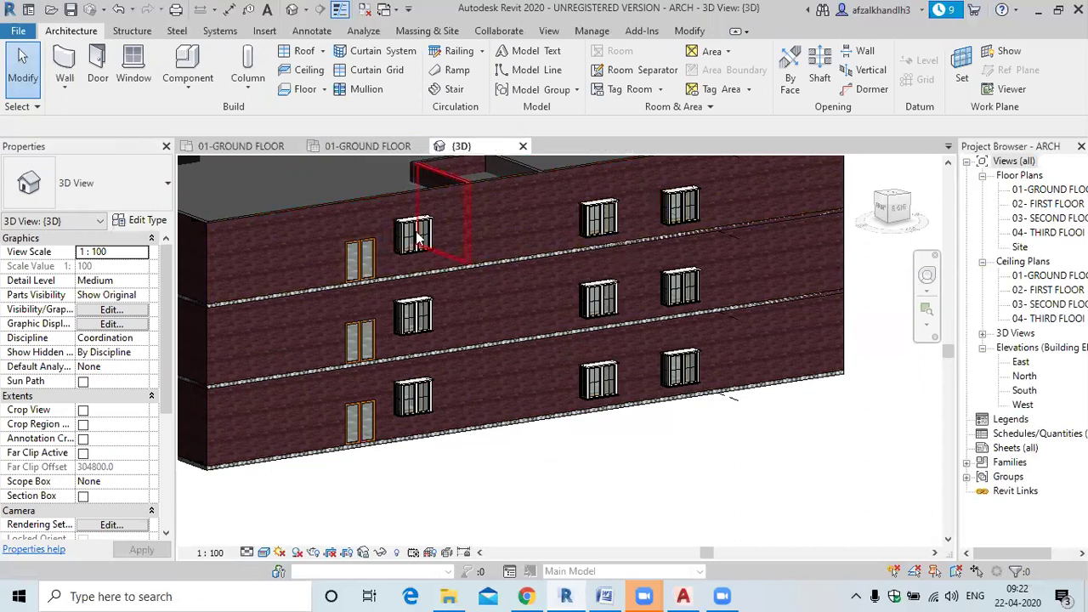
left_click(357, 149)
left_click(527, 148)
left_click(424, 147)
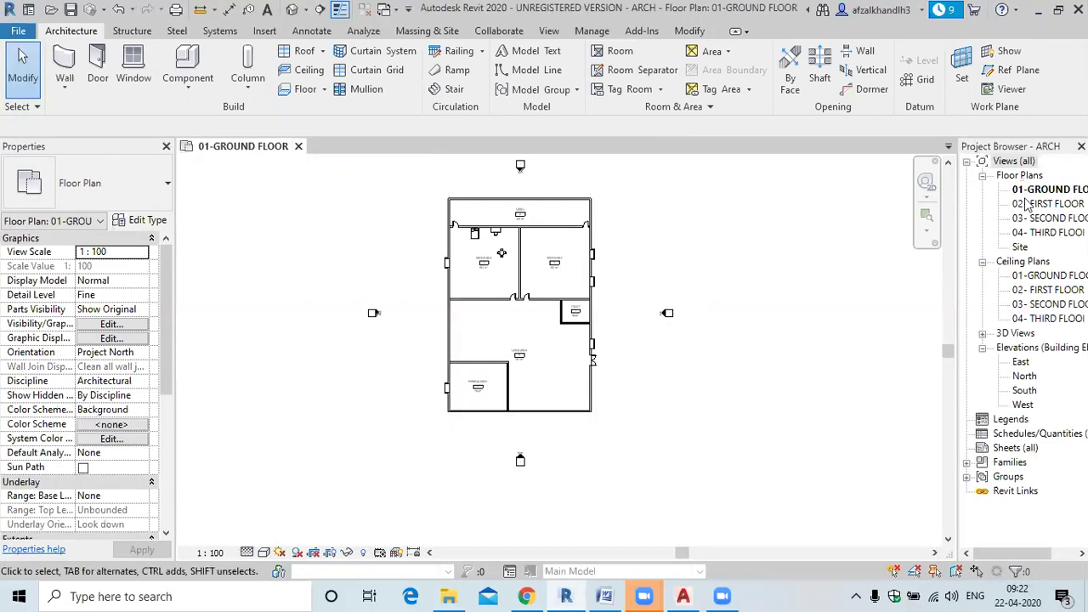
- Expand the 3D Views category in the project's list of views
left_click(1031, 192)
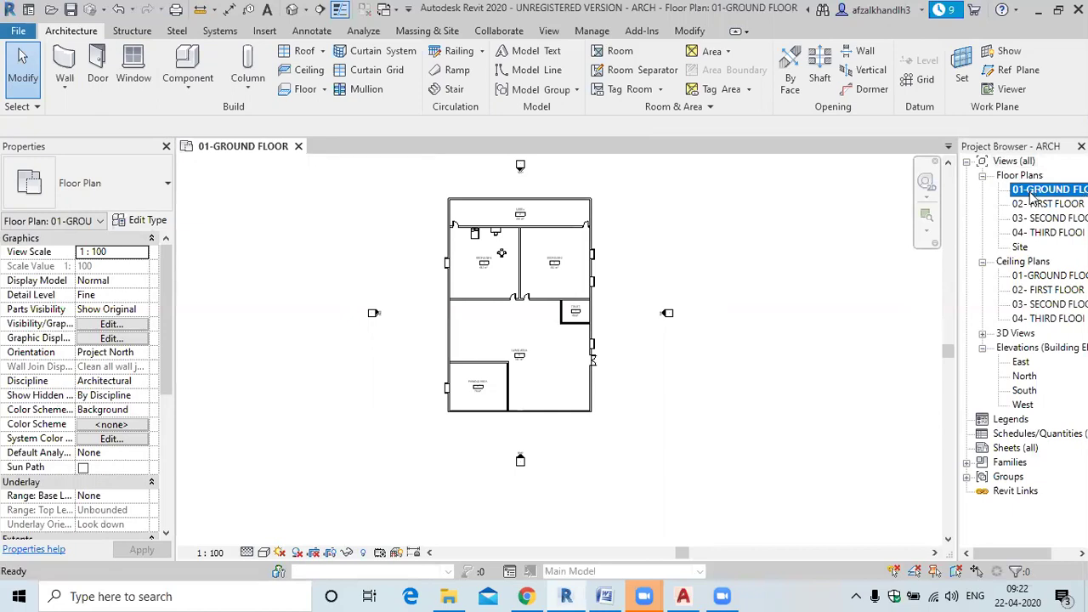
left_click(983, 335)
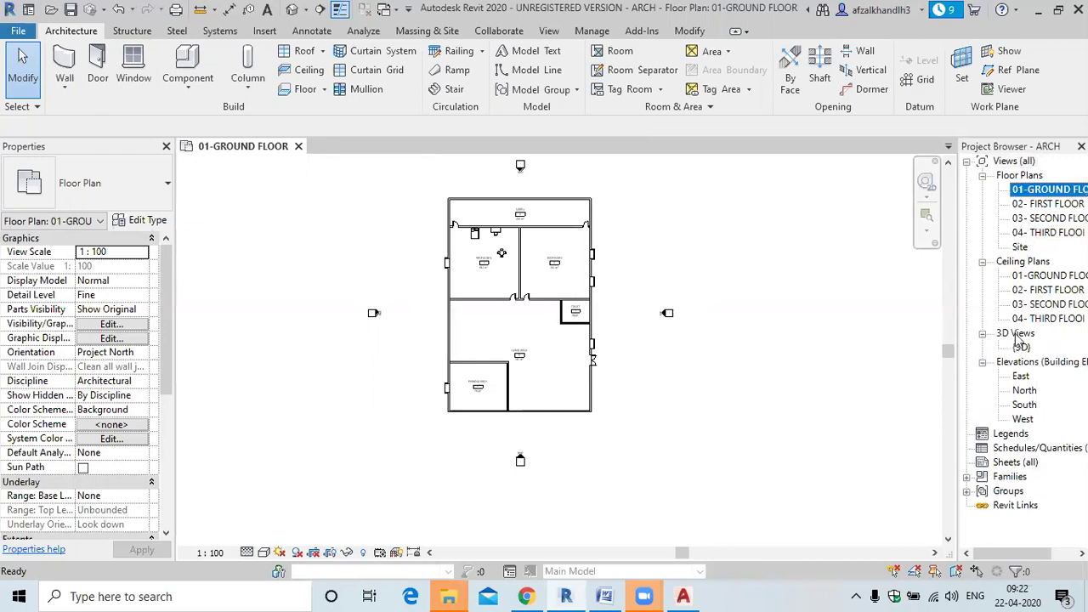